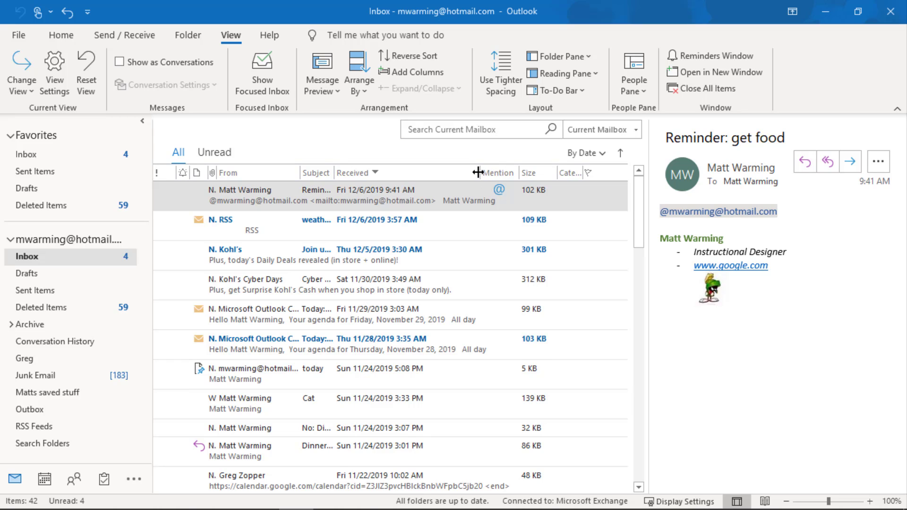
Narrow the Inbox's Received column so the dates are cut off, and compare the column layout with the Sent Items folder.
left_click_drag(480, 172, 358, 173)
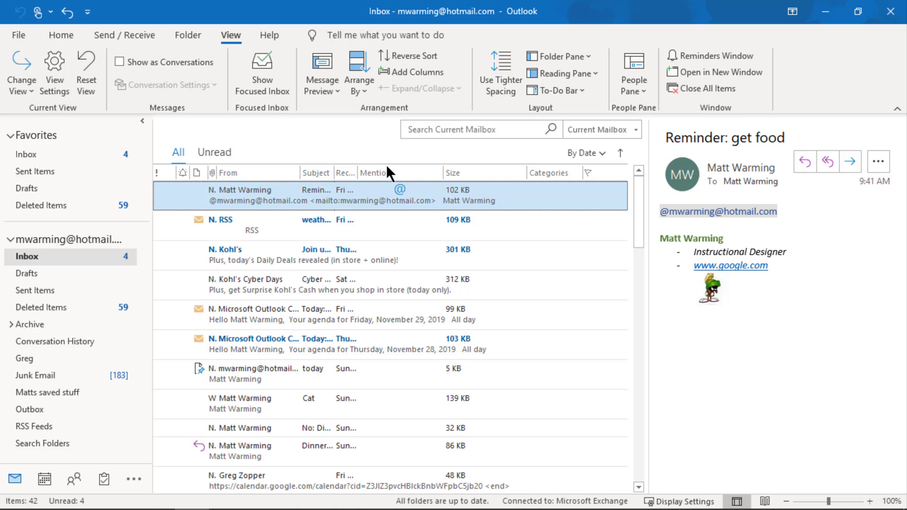
left_click(40, 290)
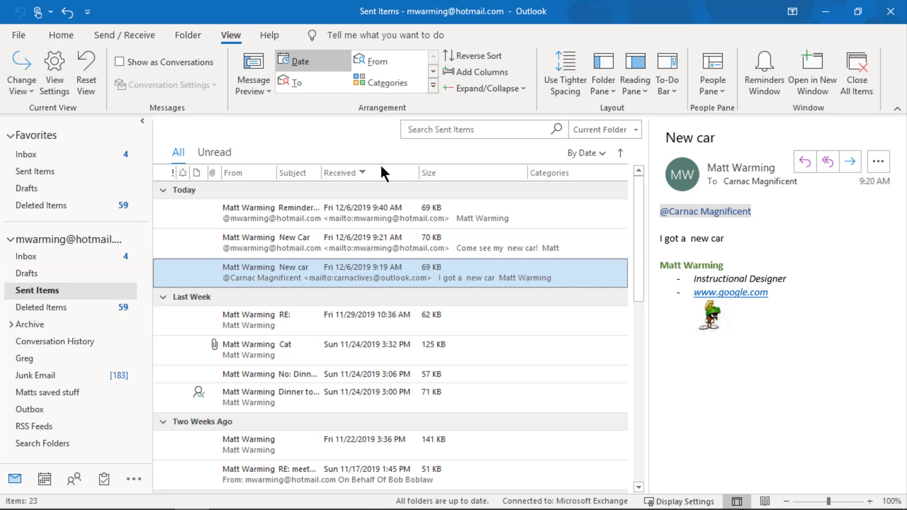
left_click(46, 256)
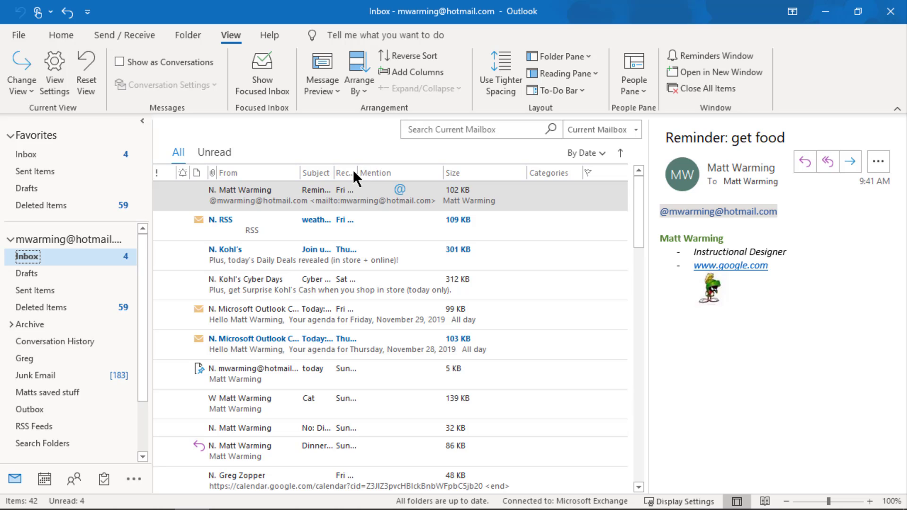
Widen the Inbox's Received column to fit the full date and time, and remove the Mention column from the message list.
left_click_drag(358, 173, 436, 178)
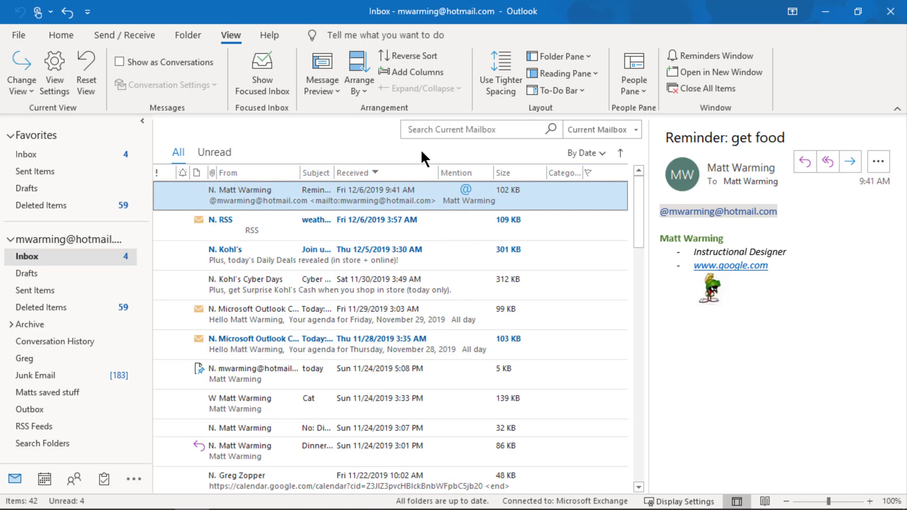
right_click(472, 174)
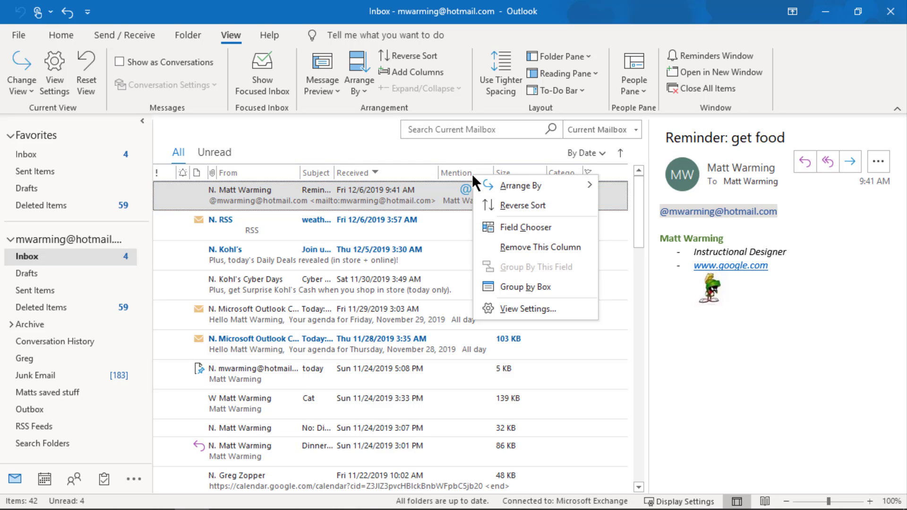
left_click(525, 247)
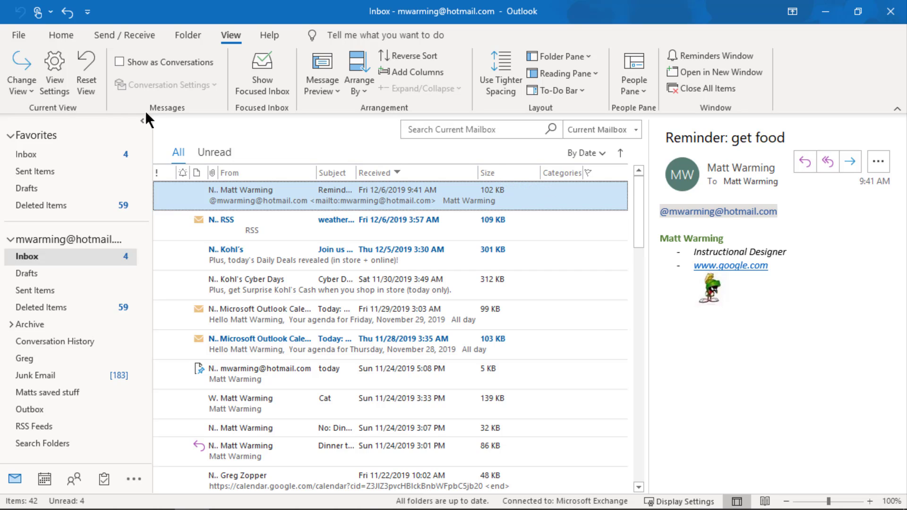
Modify the Inbox's Single view by adding the Cc field to its displayed columns.
left_click(32, 88)
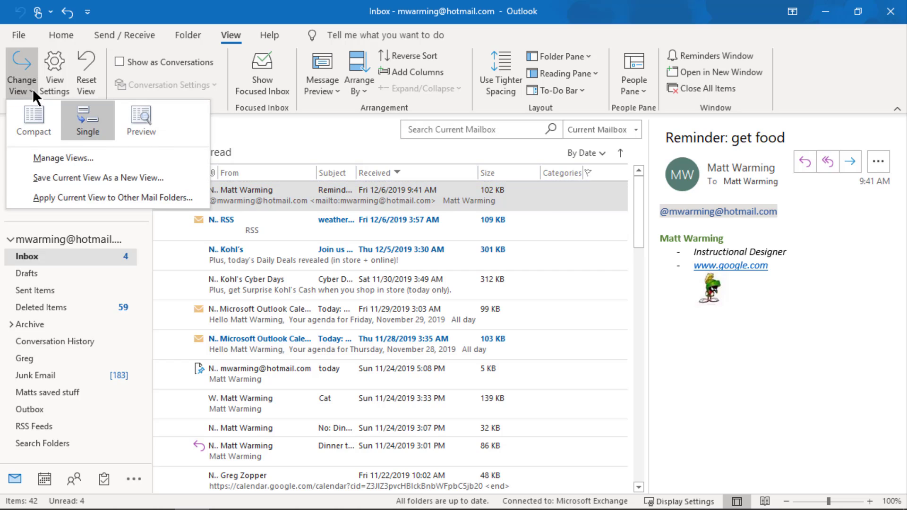
left_click(81, 161)
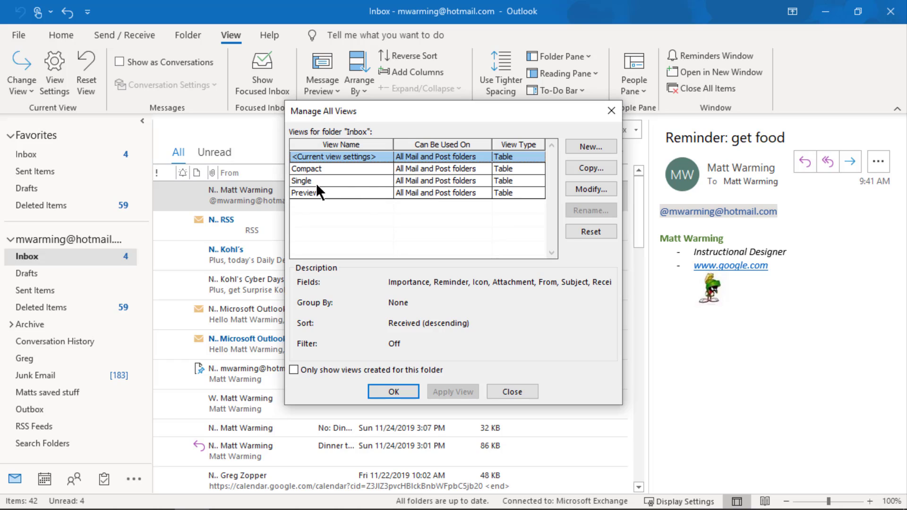
left_click(347, 182)
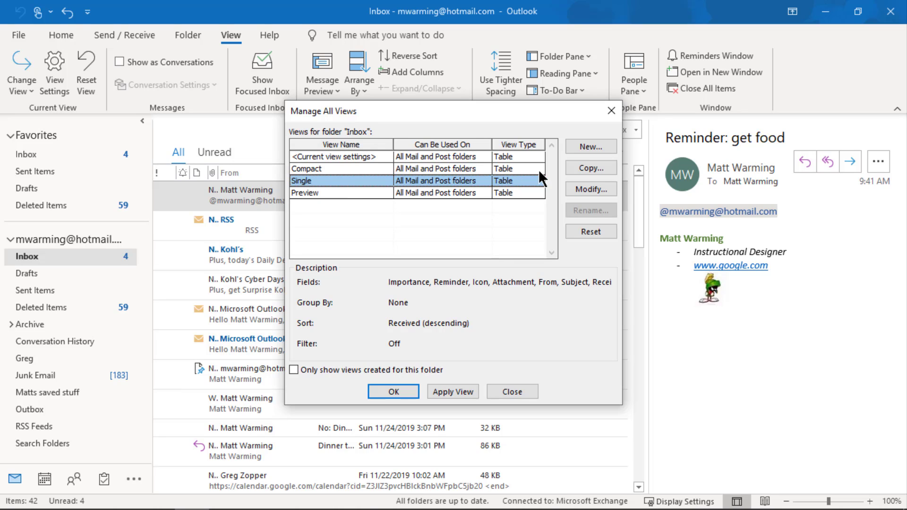
left_click(594, 193)
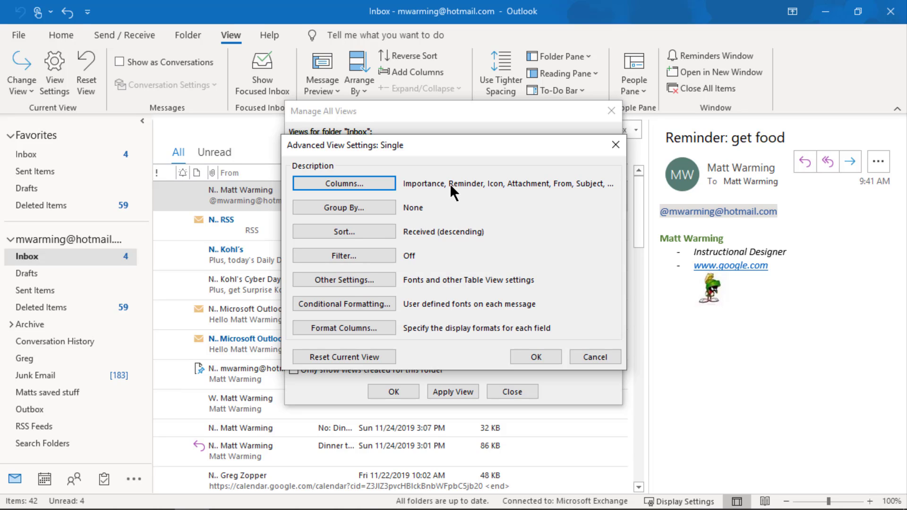
left_click(347, 183)
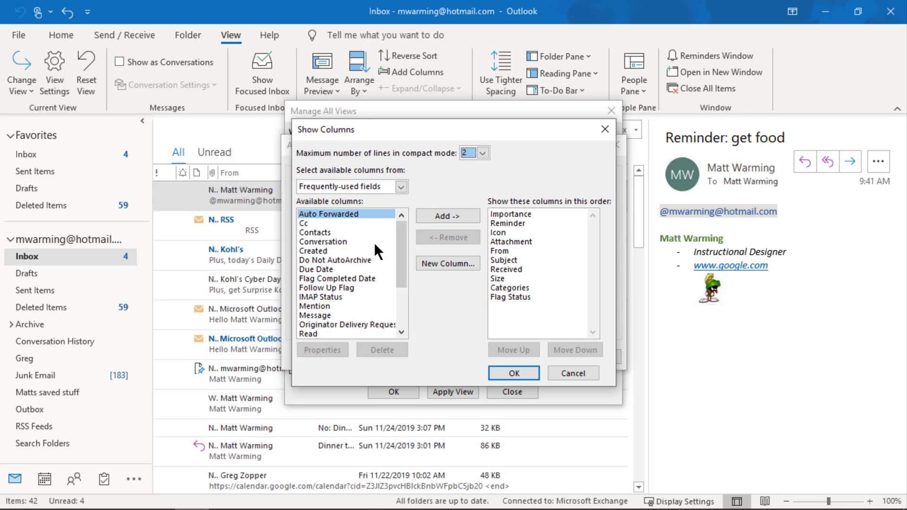
left_click(310, 222)
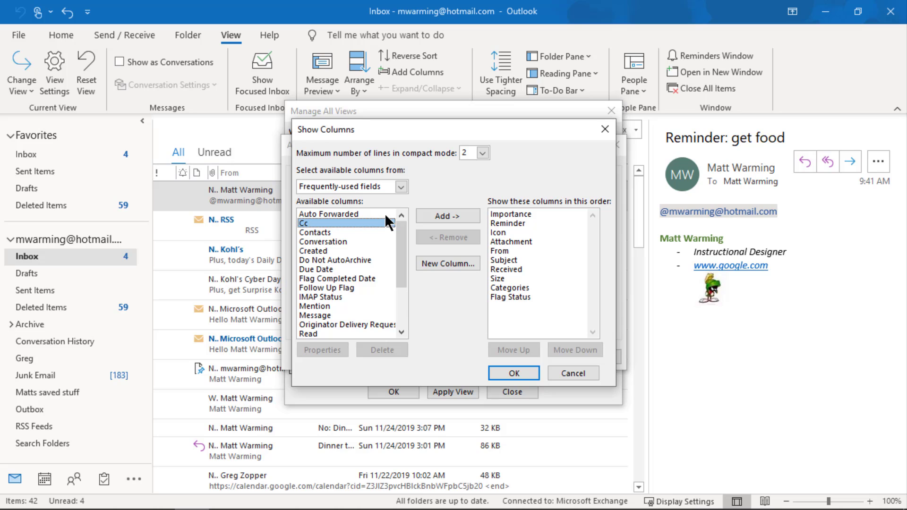
left_click(444, 217)
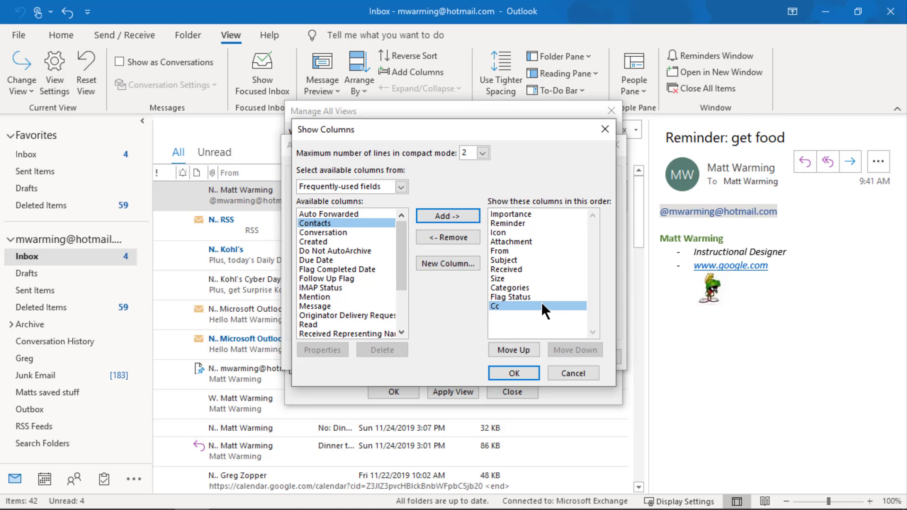
Move Cc directly after Importance in the column order and save the Single view's changes.
left_click_drag(533, 303, 540, 214)
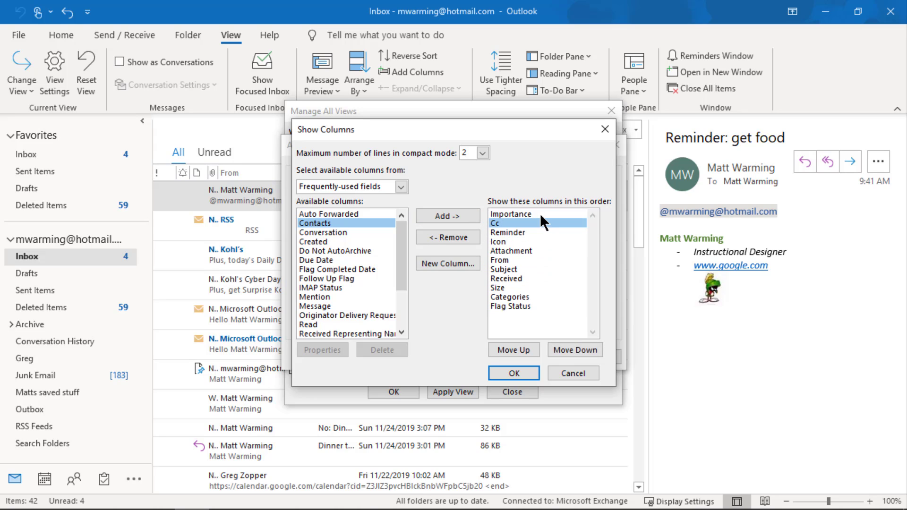
left_click(514, 374)
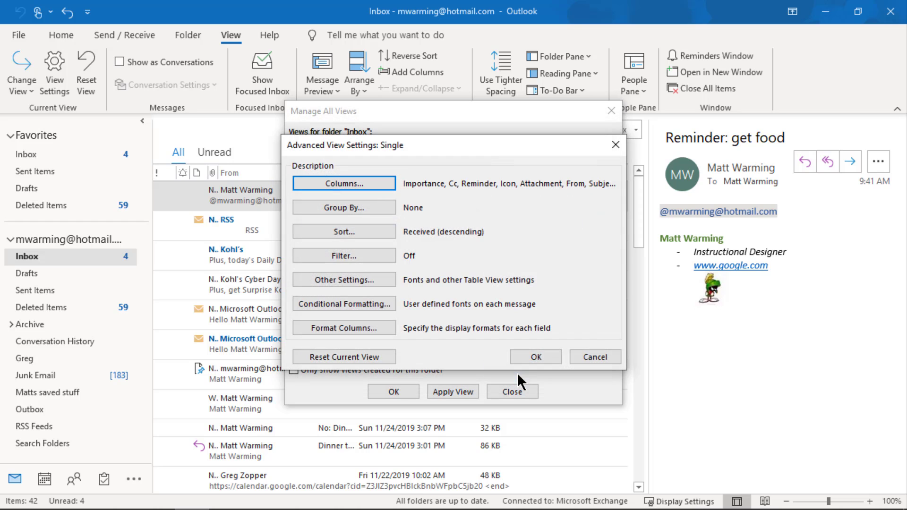
left_click(537, 357)
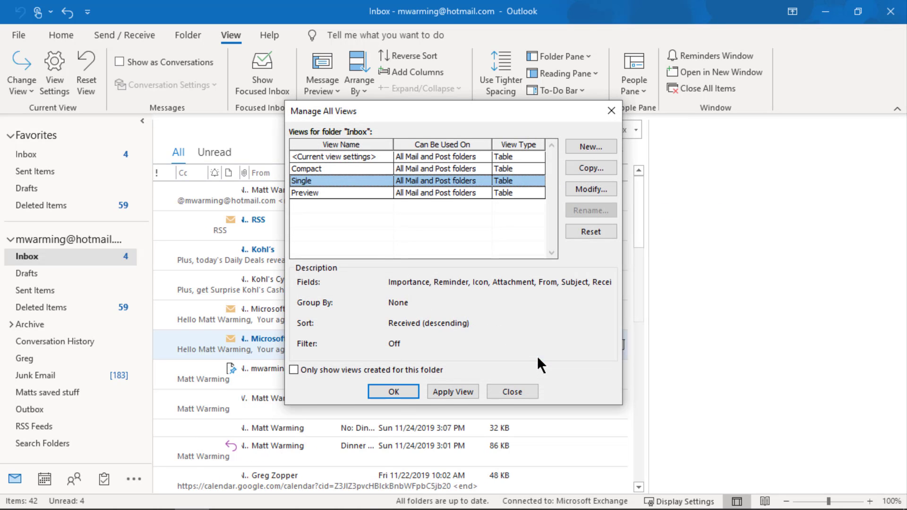
left_click(393, 392)
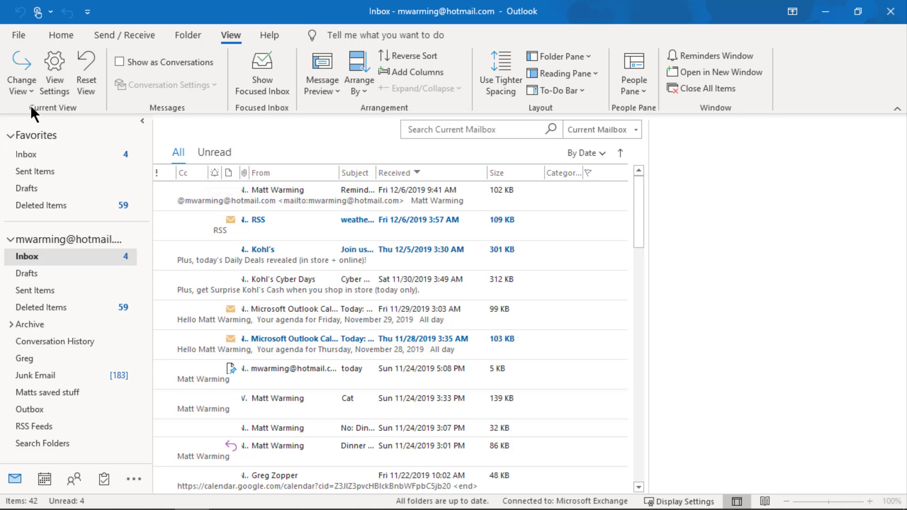
Modify the Single view again by removing the Cc field from its displayed columns.
left_click(25, 87)
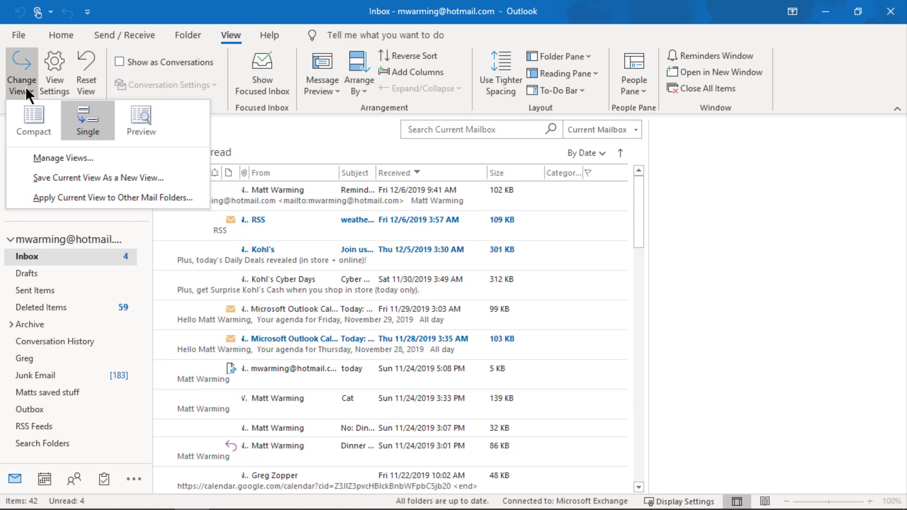
left_click(62, 157)
left_click(297, 181)
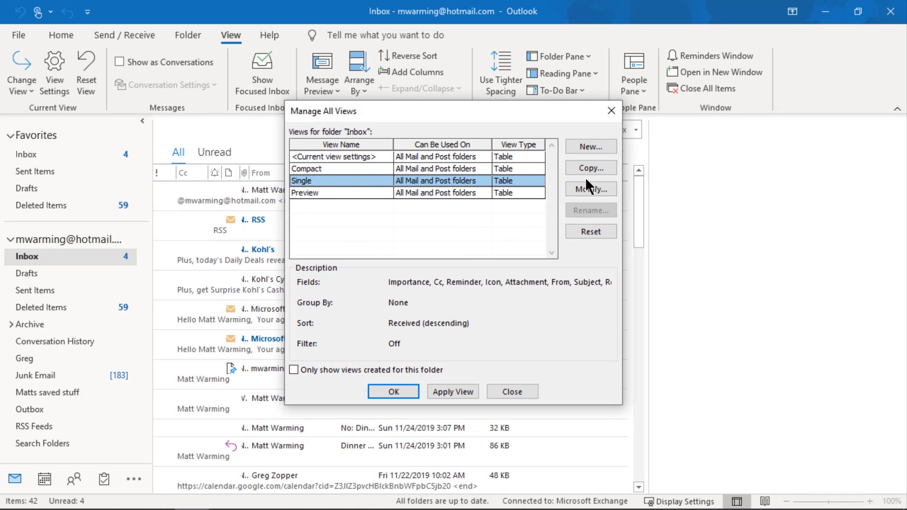
left_click(591, 189)
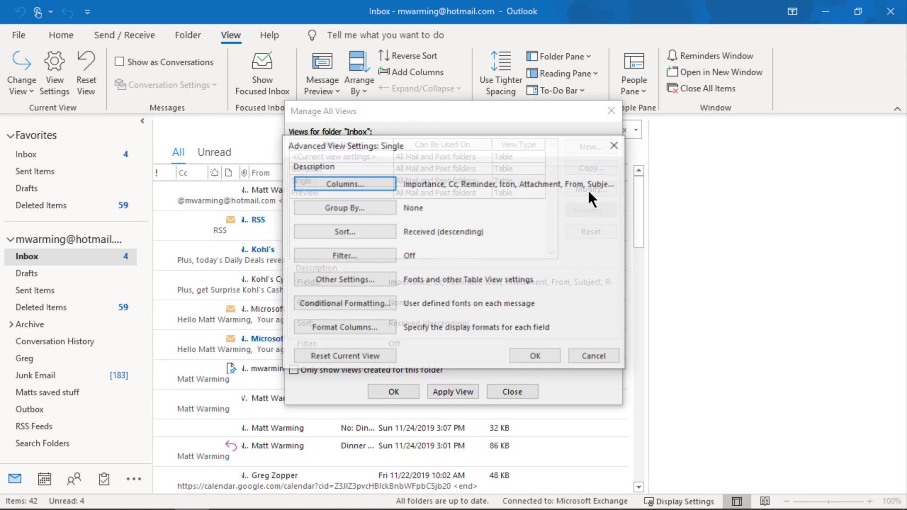
left_click(346, 182)
left_click(494, 222)
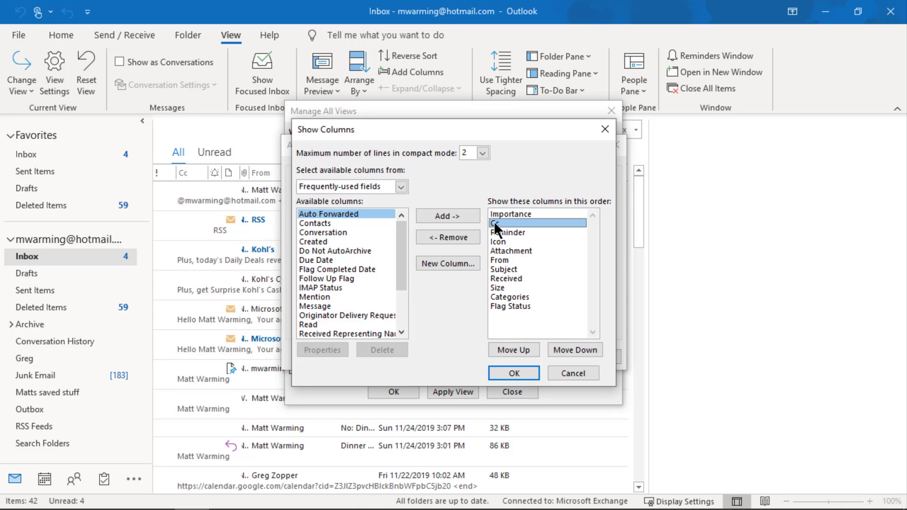
left_click(451, 236)
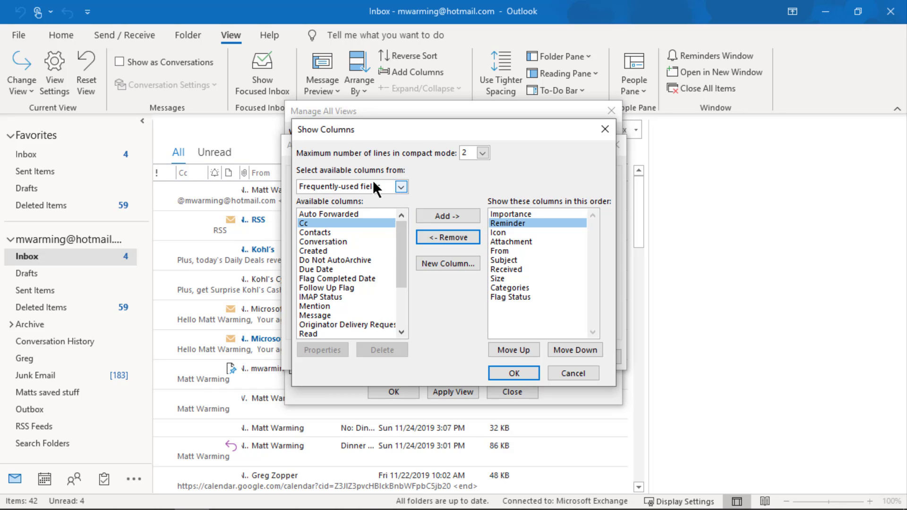
List All Post fields as available columns, look through the other field categories, and accept the Single view's column settings.
left_click(401, 187)
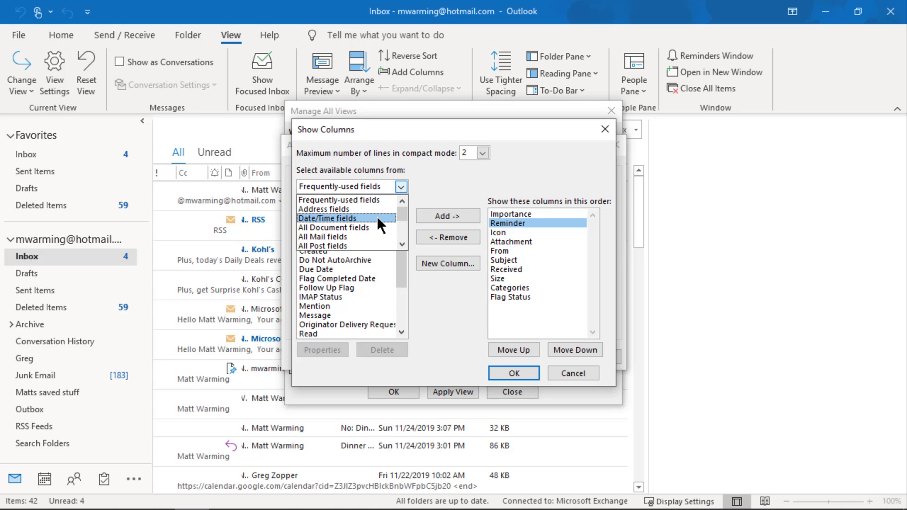
left_click(363, 244)
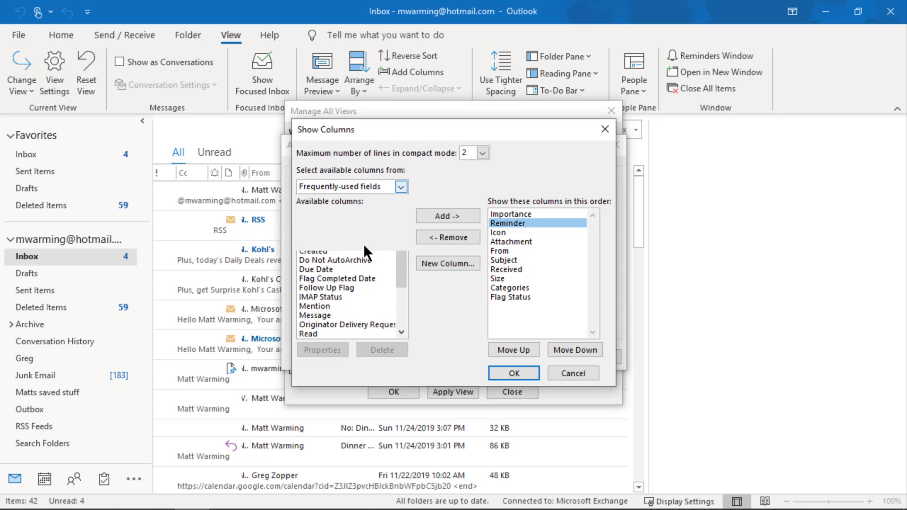
left_click(402, 186)
left_click_drag(400, 215, 400, 228)
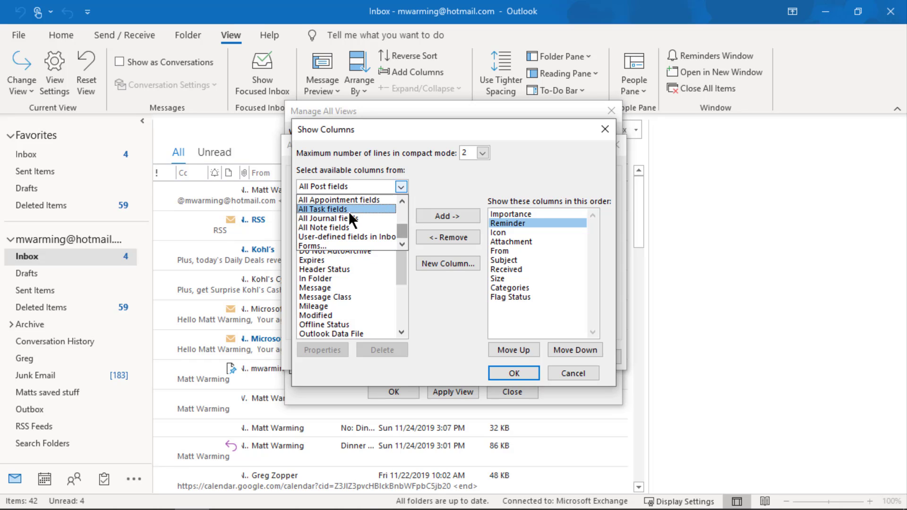
left_click(437, 177)
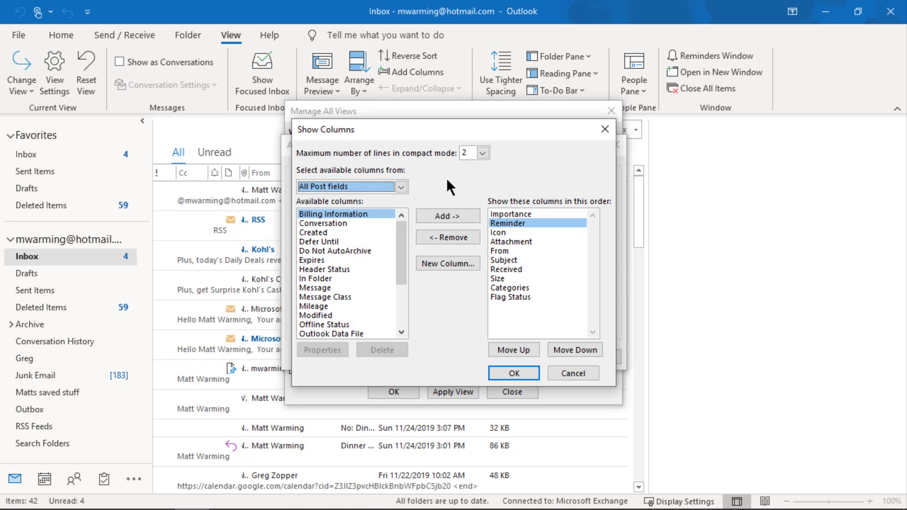
left_click(523, 373)
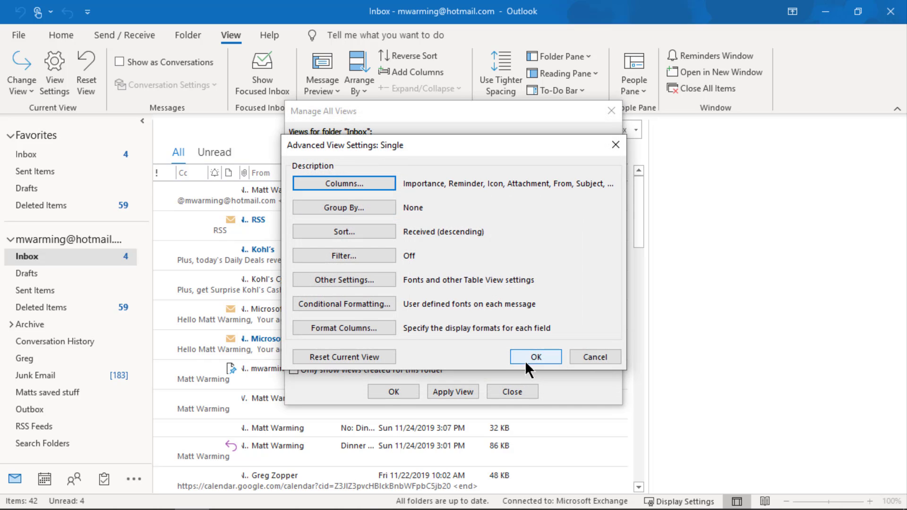
left_click(533, 356)
left_click(508, 392)
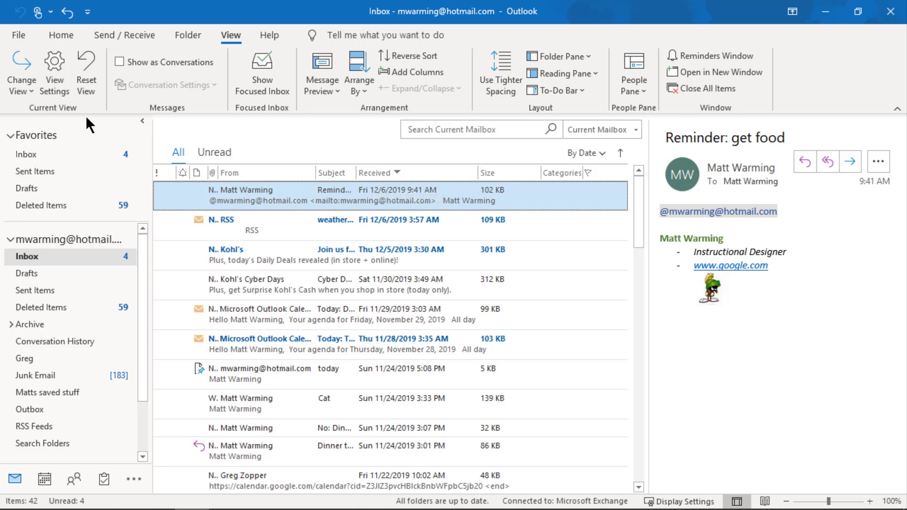
Modify the Inbox's Single view to group its items by the Subject field in ascending order.
left_click(31, 90)
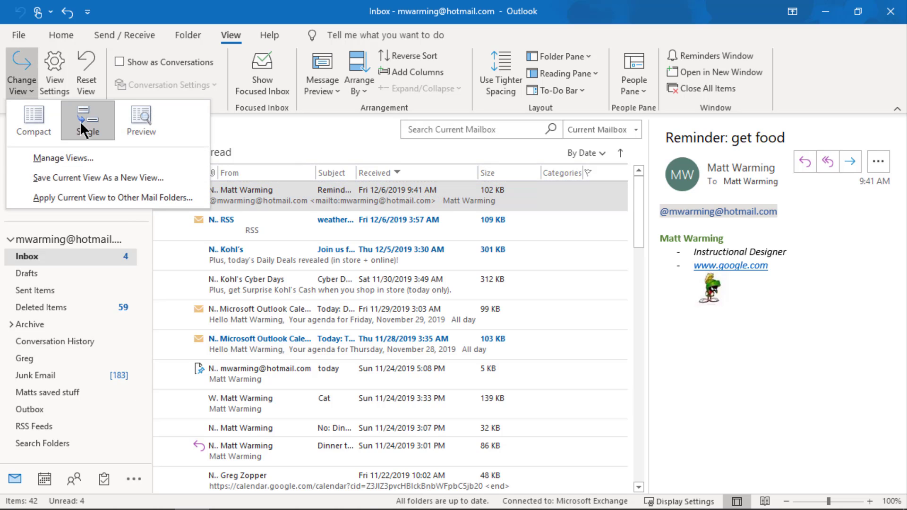
left_click(76, 156)
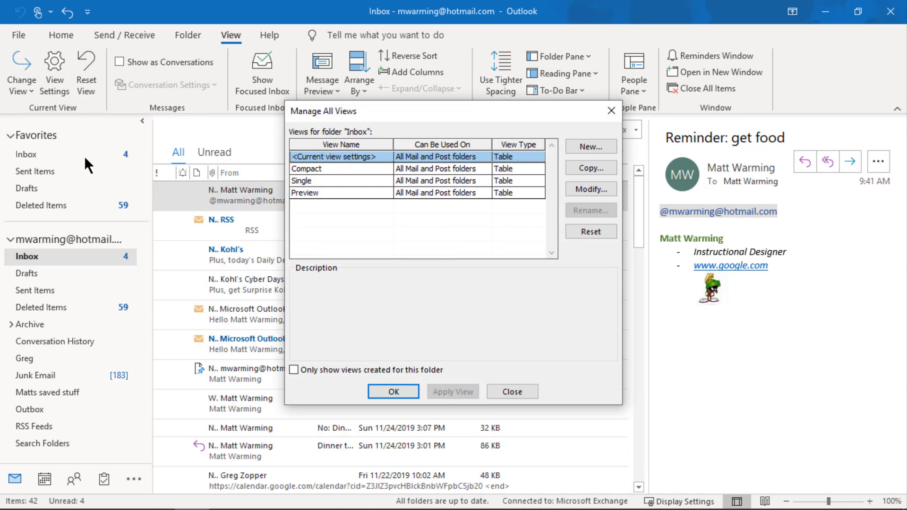
left_click(325, 180)
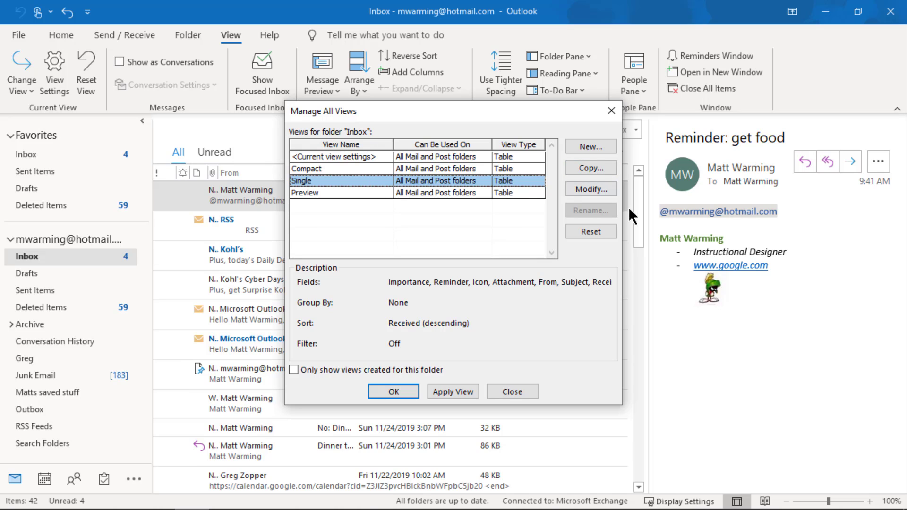
left_click(596, 189)
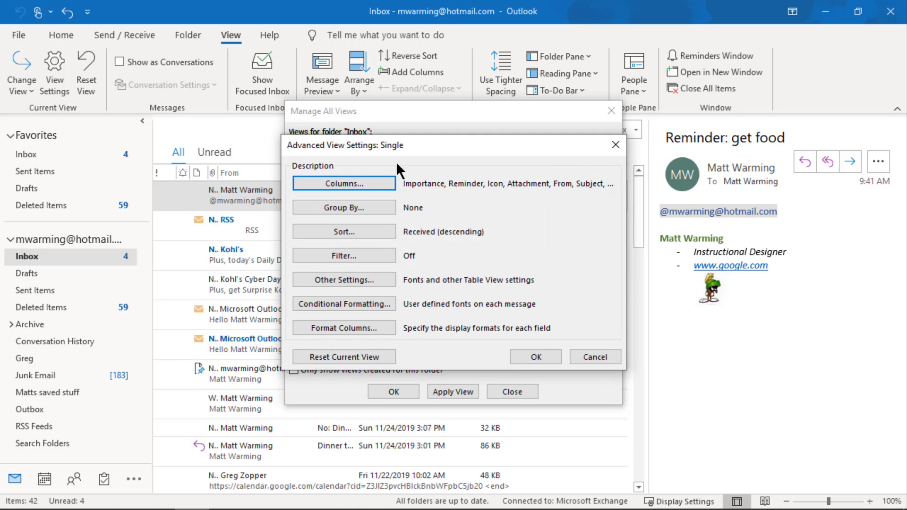
left_click(350, 204)
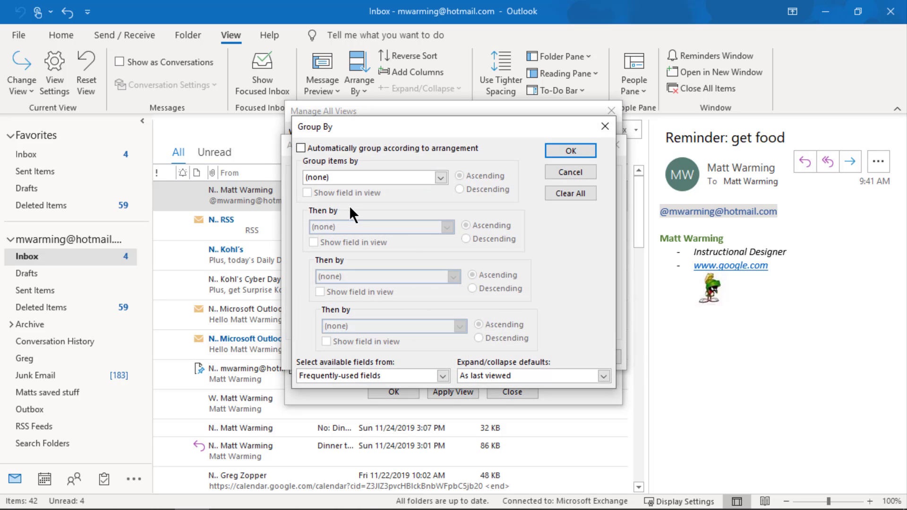
left_click(441, 177)
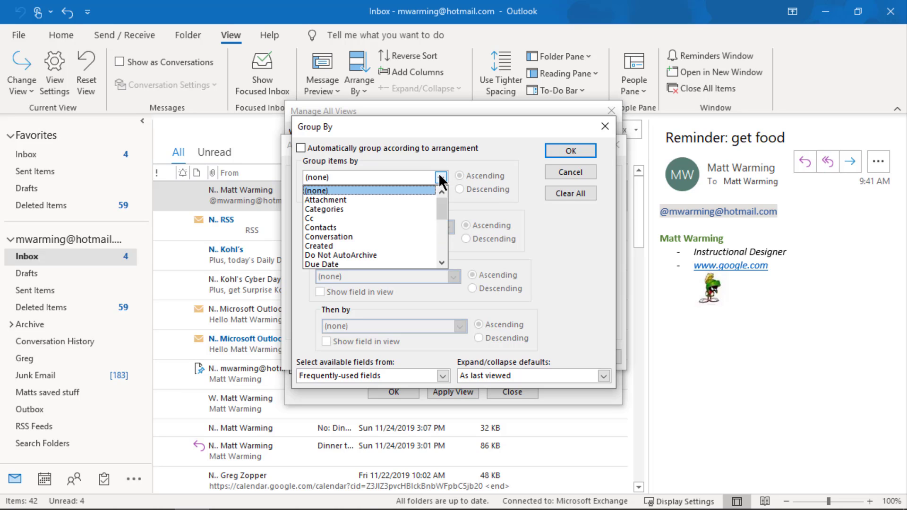
left_click_drag(444, 201, 444, 243)
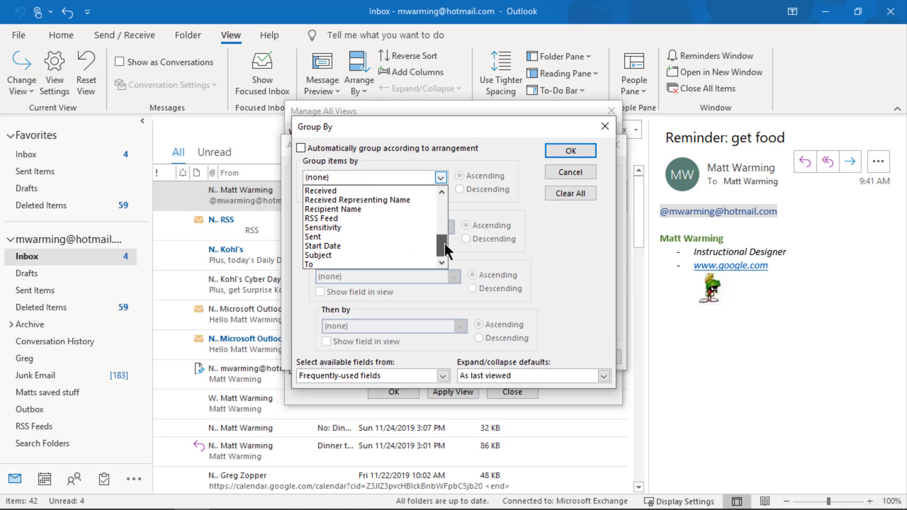
left_click(319, 255)
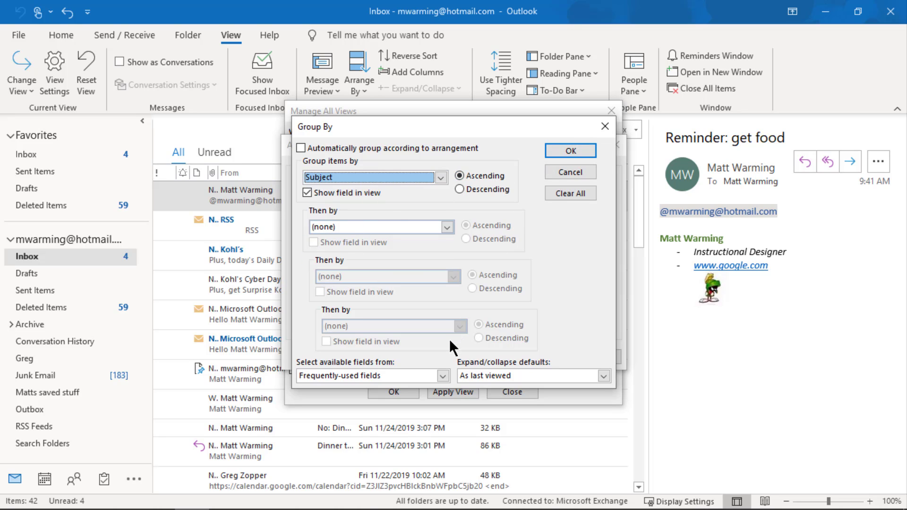
List All Document fields as available grouping fields and look through the choices for the second grouping level.
left_click(379, 227)
left_click(378, 227)
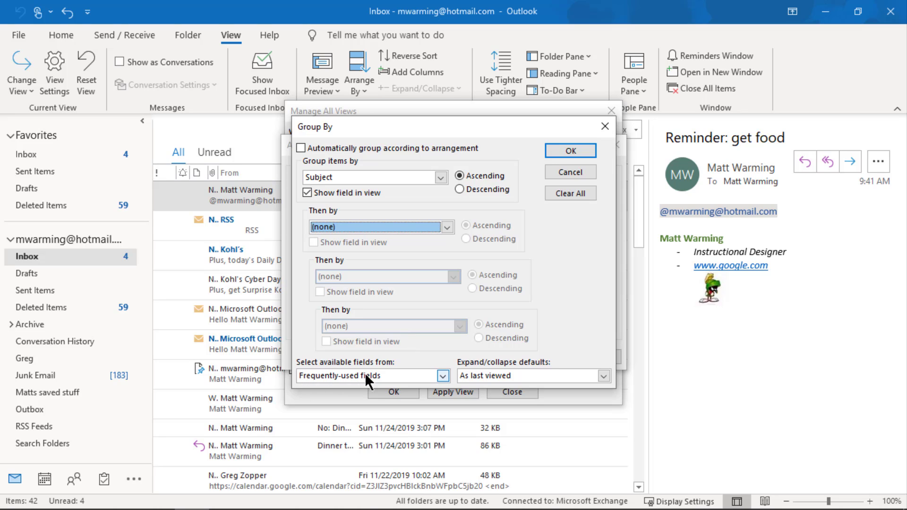
left_click(443, 376)
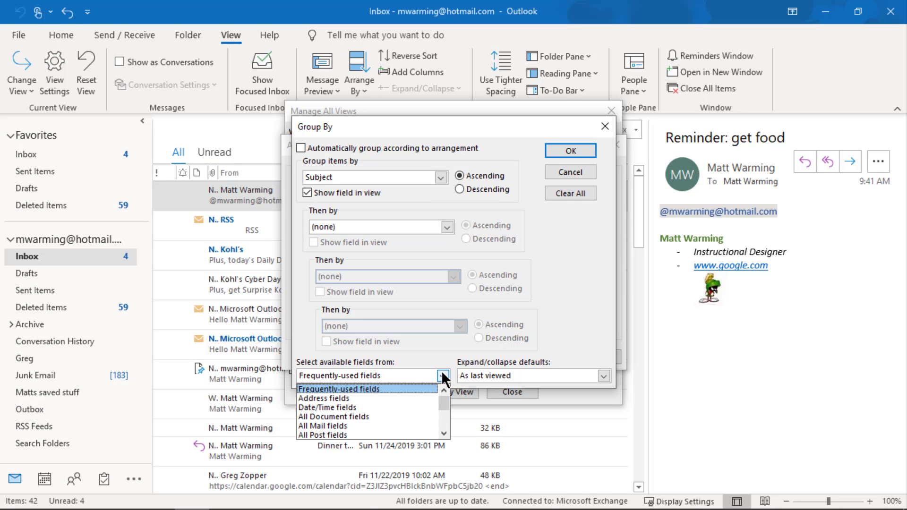
left_click(391, 417)
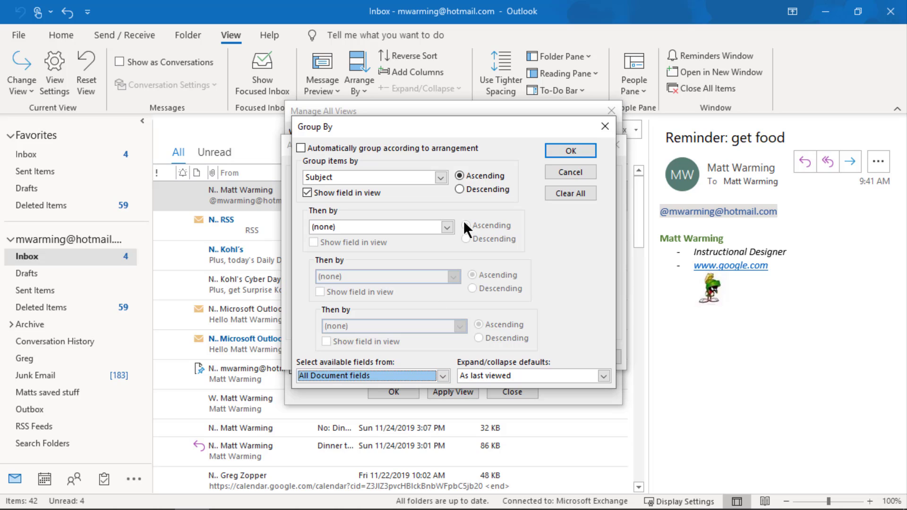
left_click(447, 228)
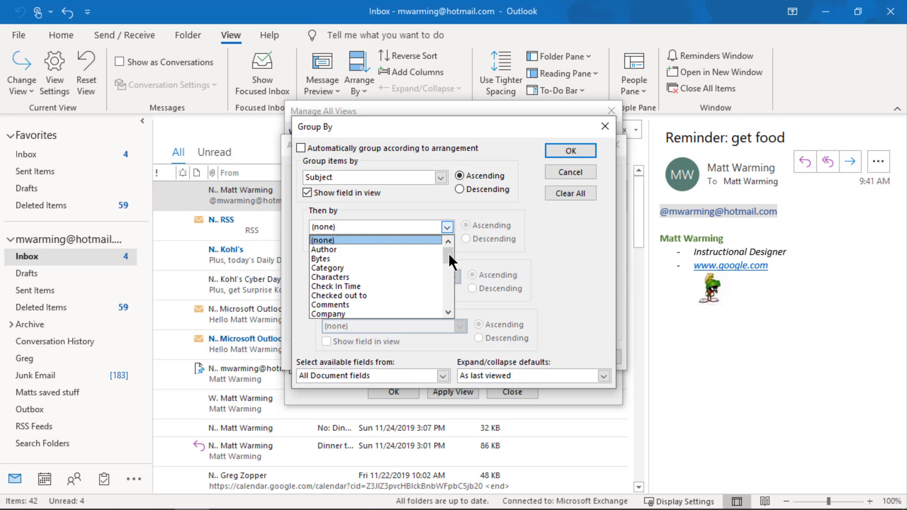
left_click_drag(447, 256, 450, 237)
left_click(439, 208)
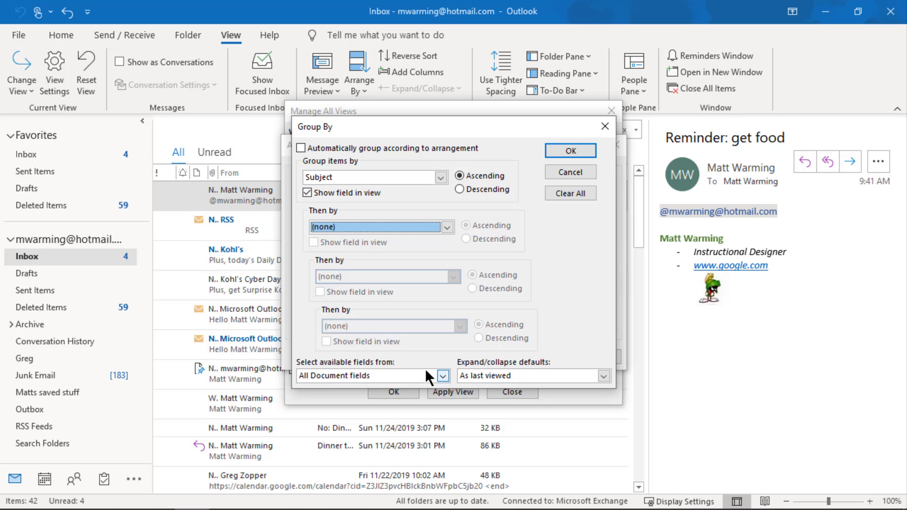
left_click(395, 373)
left_click(395, 373)
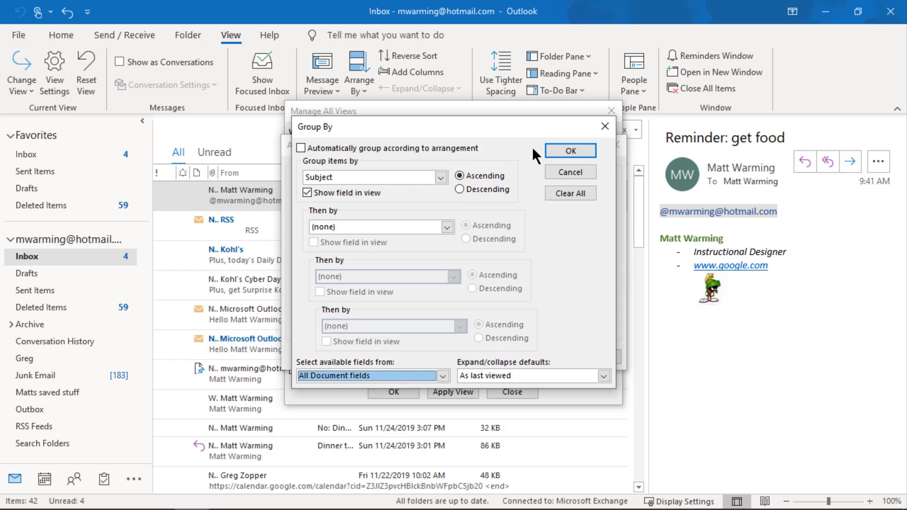
Accept the Subject grouping and save the Single view's changes.
left_click(567, 148)
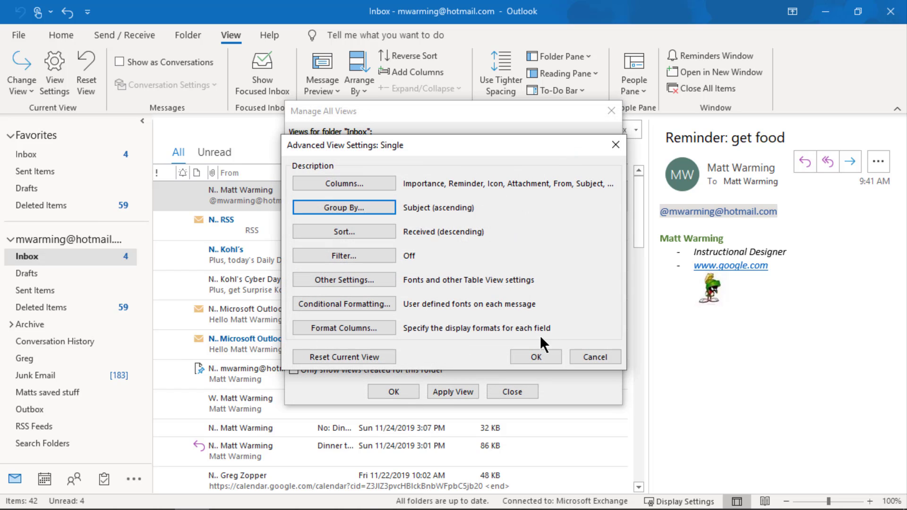
left_click(528, 353)
left_click(396, 391)
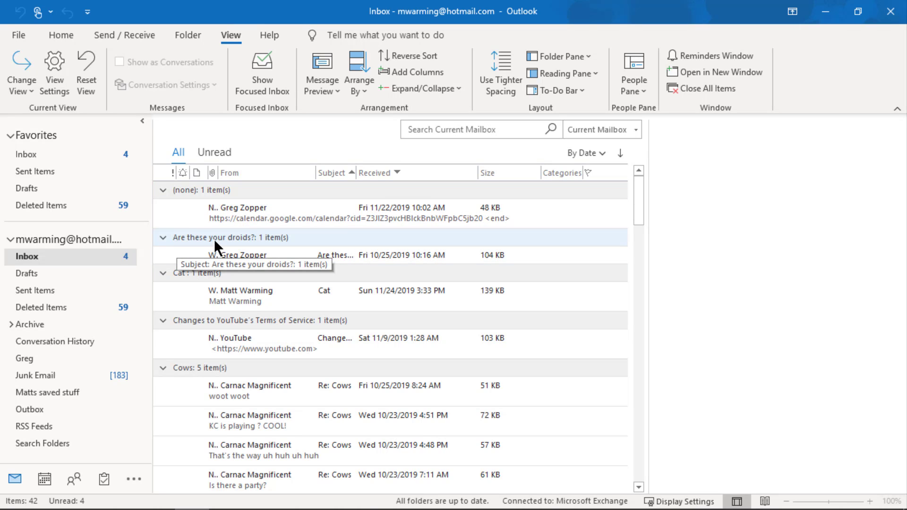
Look through the grouped Inbox messages and switch the Received sorting to ascending and back to descending.
left_click_drag(637, 194, 657, 497)
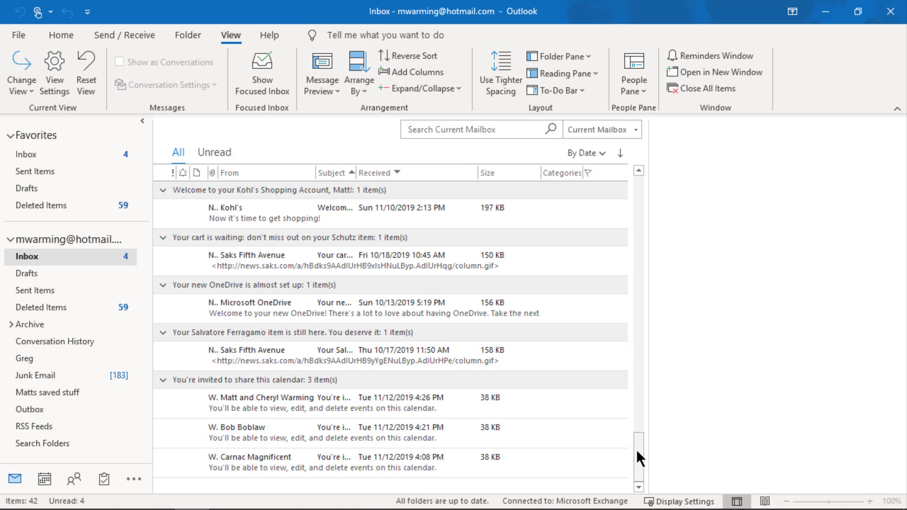
left_click_drag(636, 450, 628, 189)
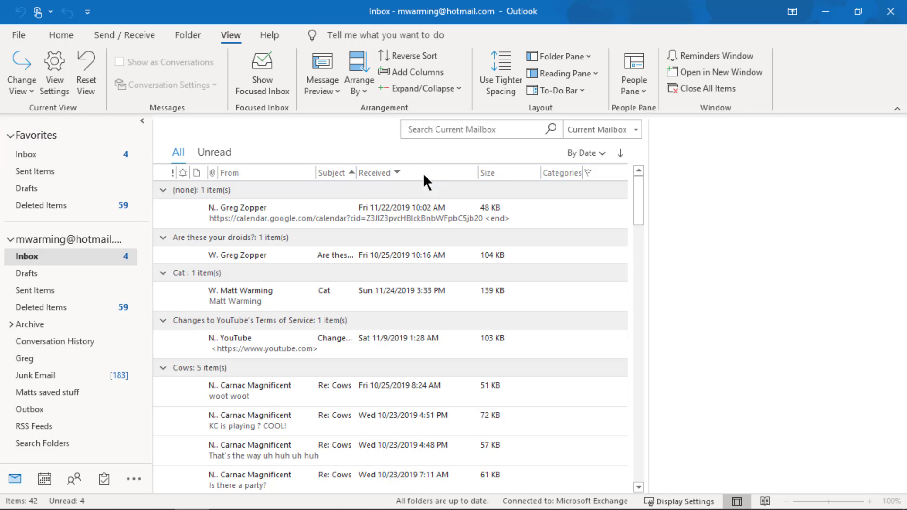
left_click(397, 174)
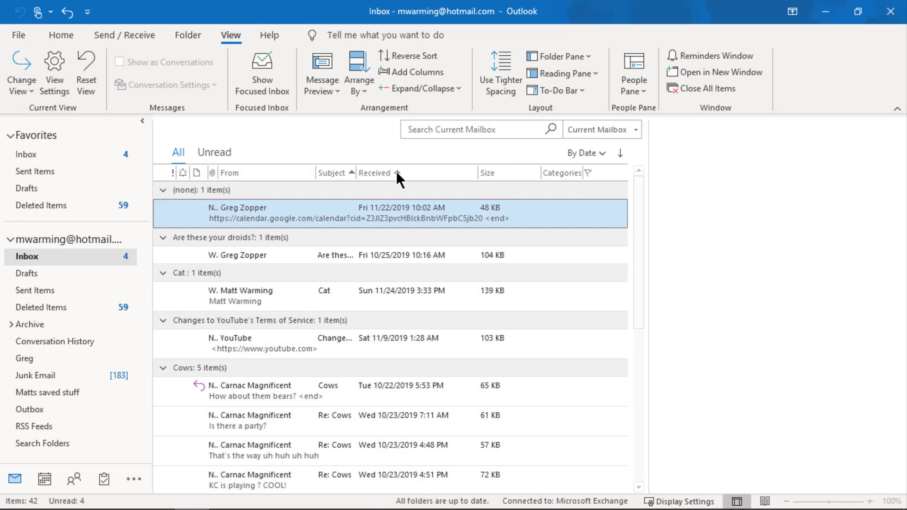
left_click(397, 173)
Modify the Single view again by setting its item grouping to (none) and accept the grouping settings.
left_click(30, 90)
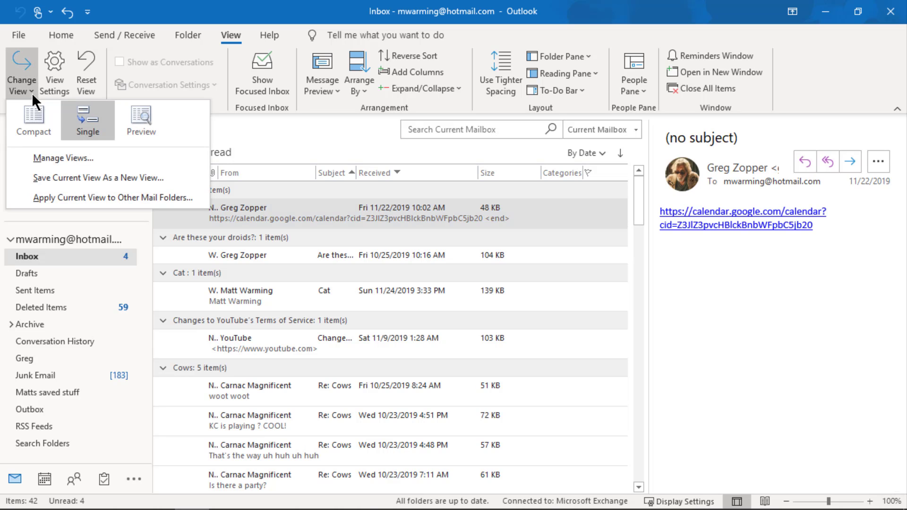
left_click(61, 160)
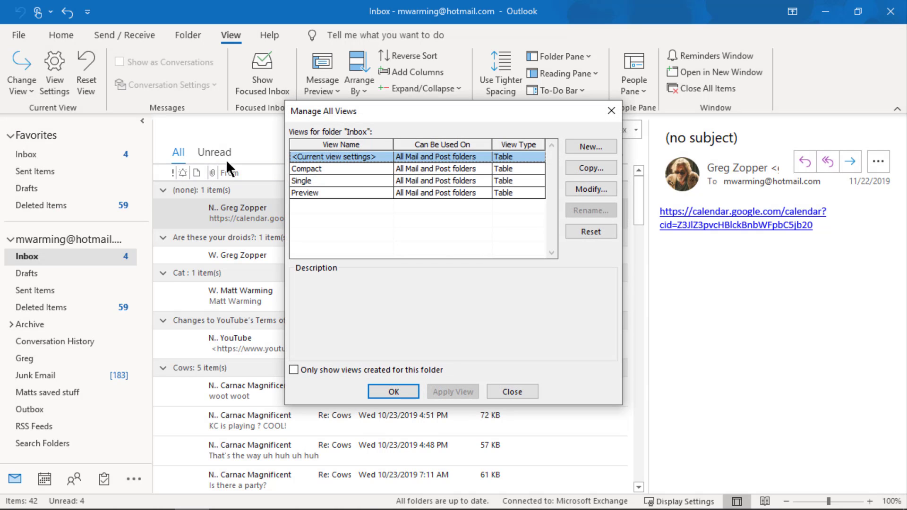
left_click(329, 177)
left_click(590, 189)
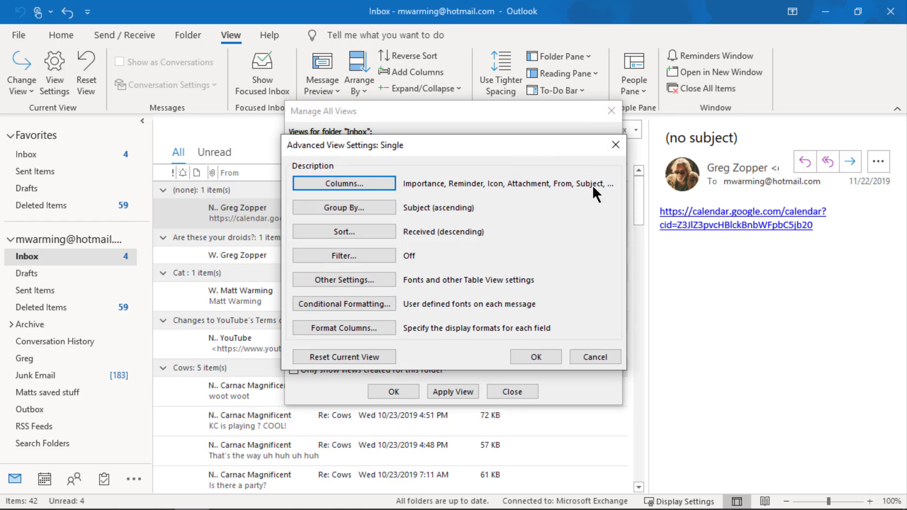
left_click(353, 208)
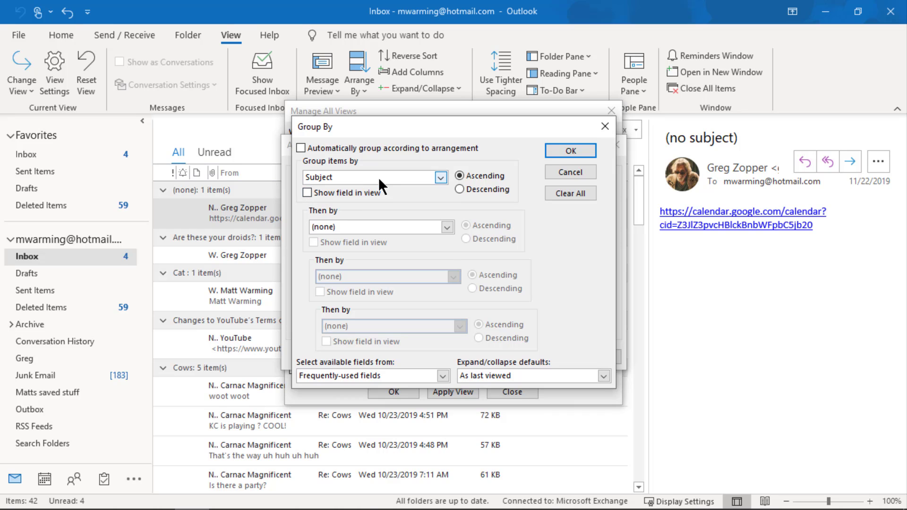
left_click(379, 176)
left_click_drag(445, 240, 443, 183)
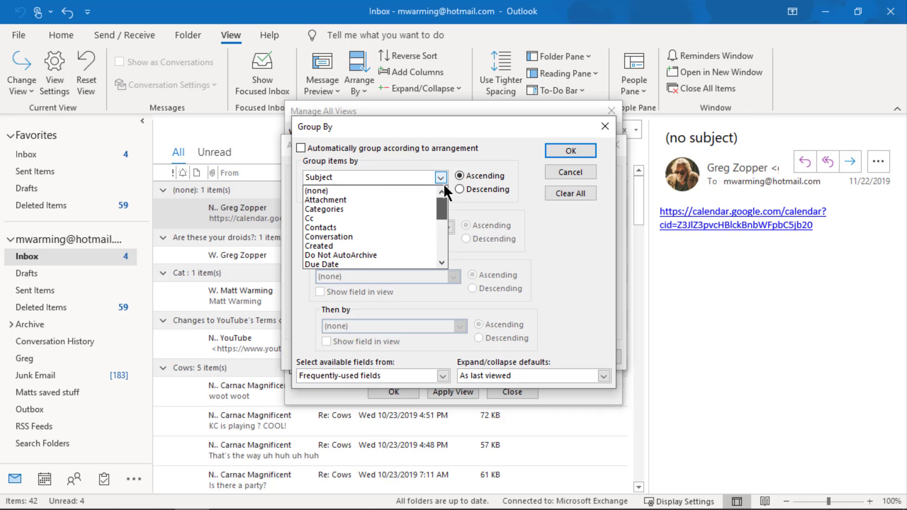
left_click(349, 190)
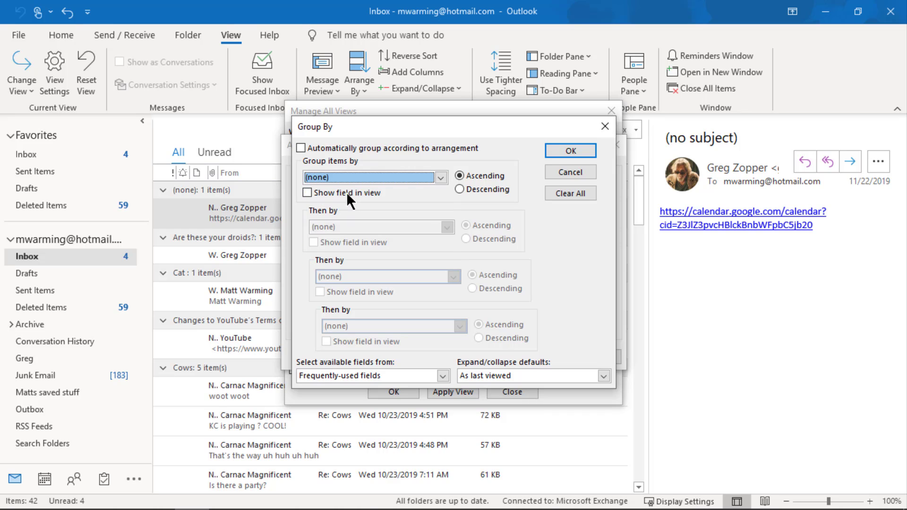
left_click(576, 150)
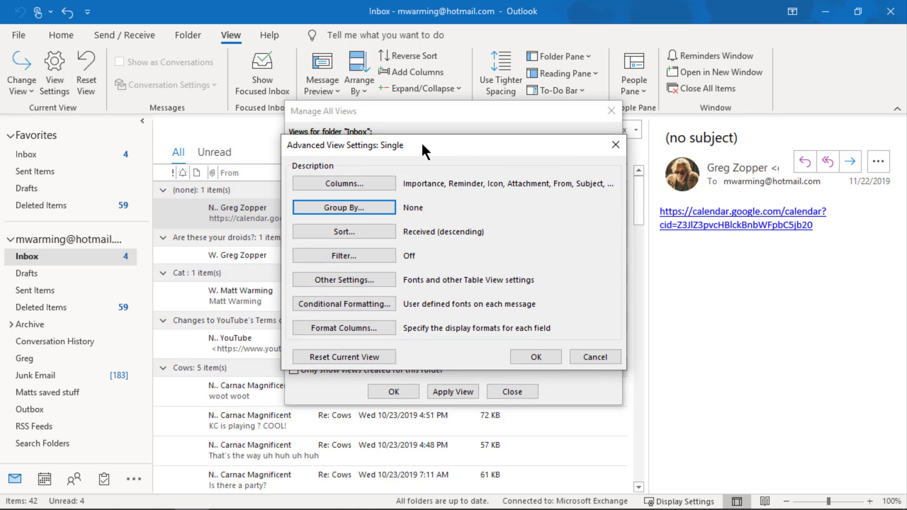
Add Subject in ascending order as the Single view's second sort field after Received.
left_click(358, 231)
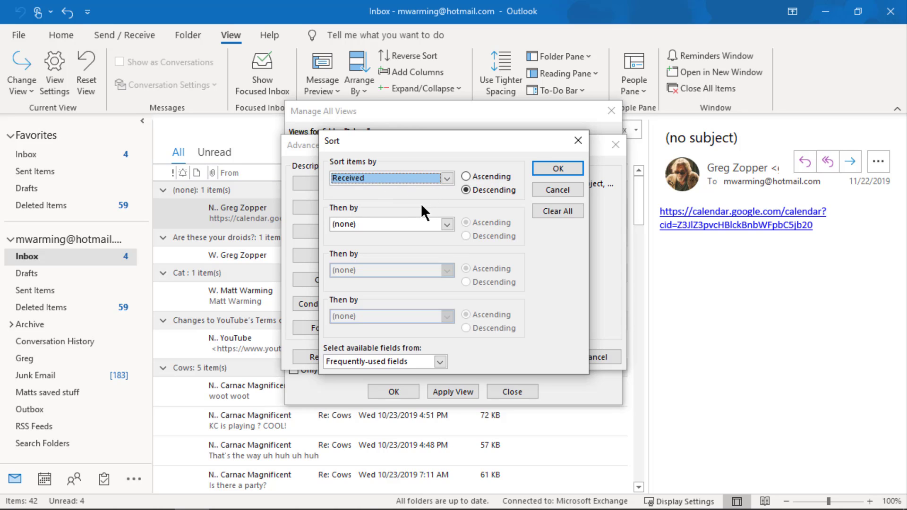
left_click(447, 223)
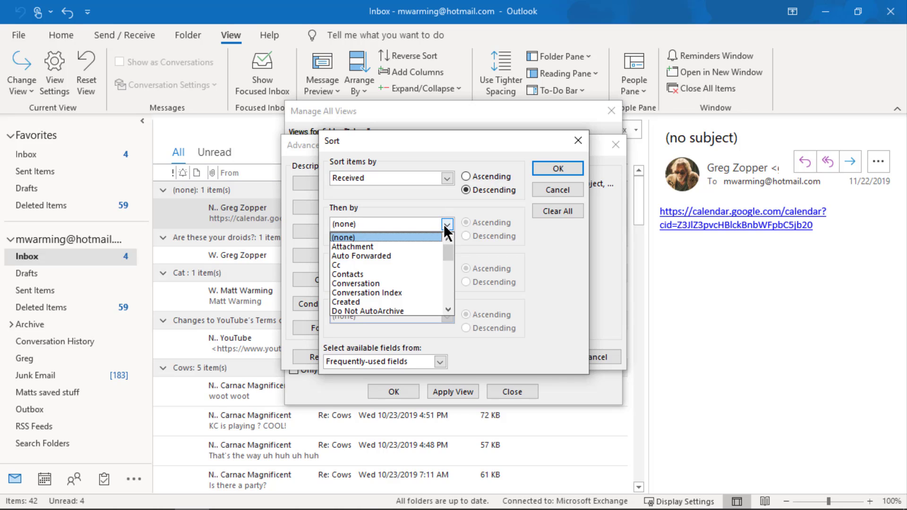
left_click_drag(445, 251, 454, 299)
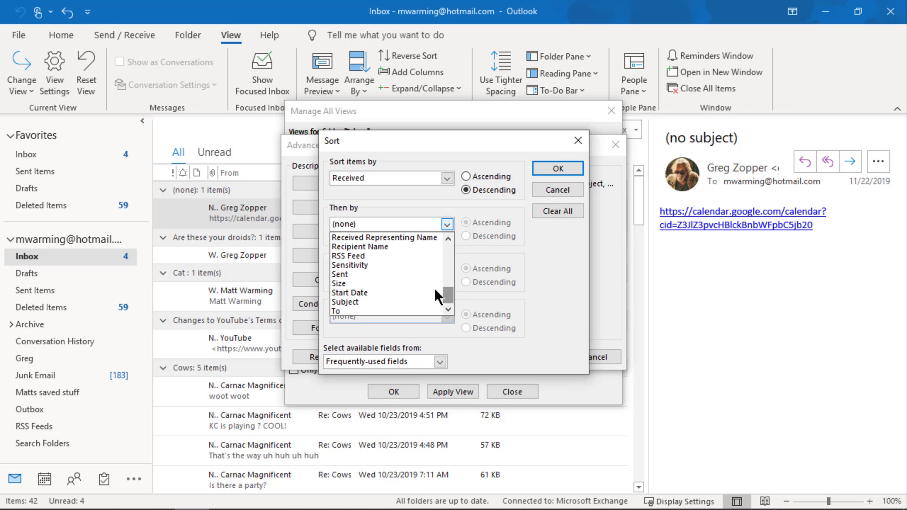
left_click(390, 301)
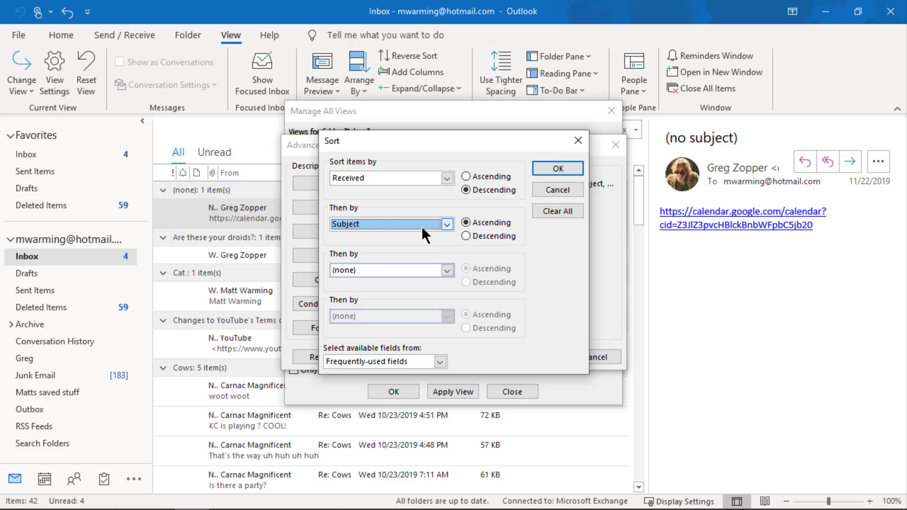
Reset the second sort field to (none) and accept the Single view's sort settings.
left_click(445, 225)
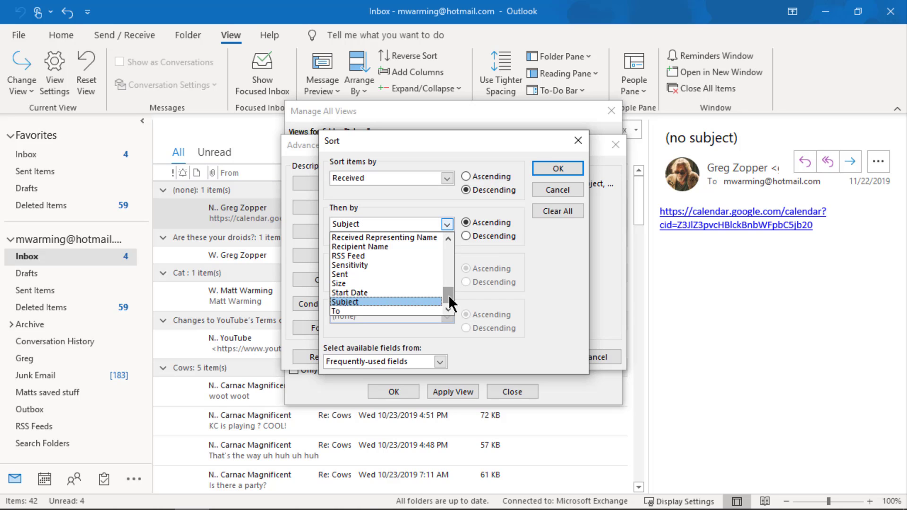
left_click_drag(449, 298, 449, 237)
left_click(386, 237)
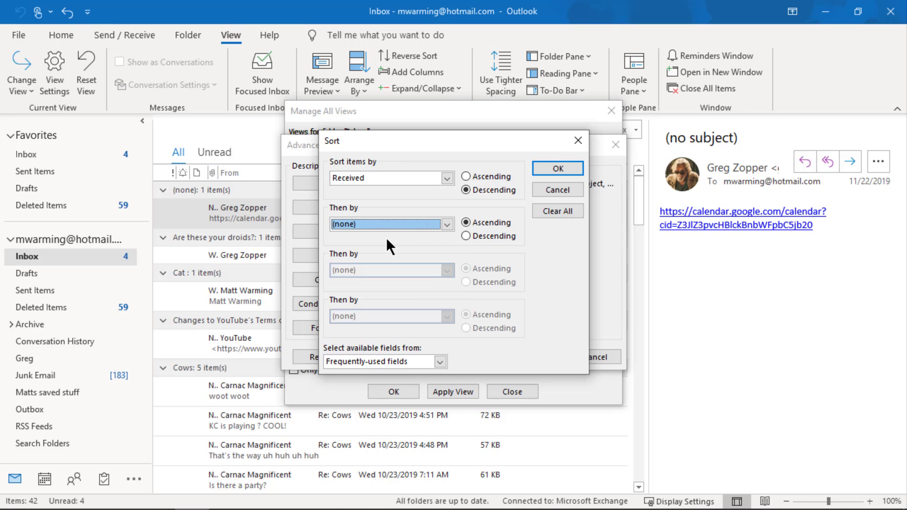
left_click(553, 166)
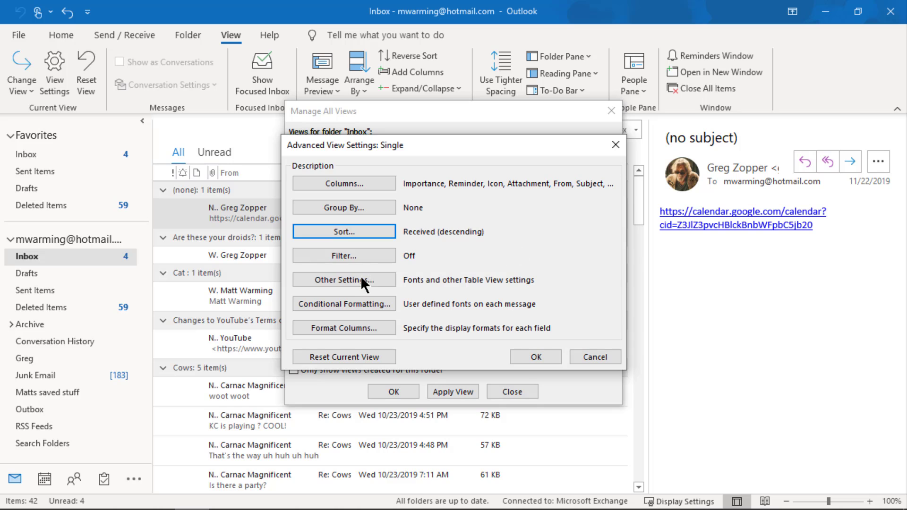
Review the Single view's filter options for messages, more choices and advanced criteria, then dismiss them without changes.
left_click(340, 258)
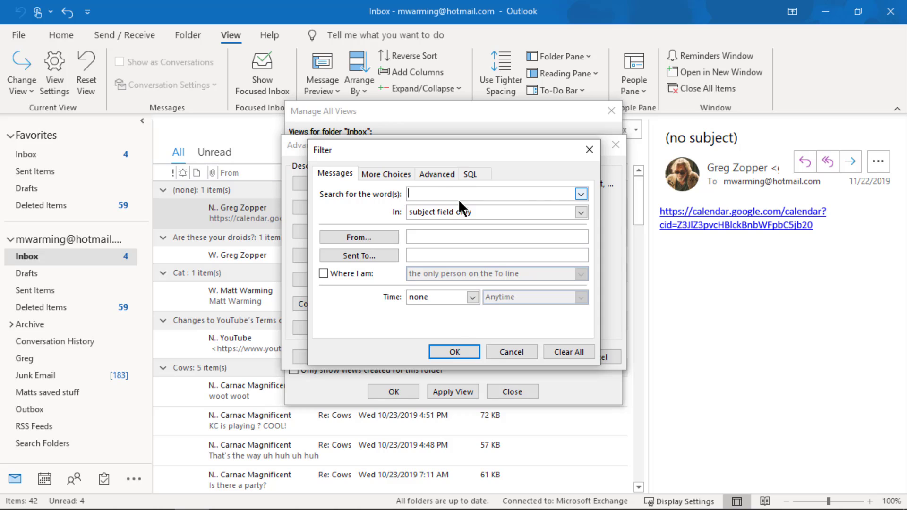
left_click(382, 174)
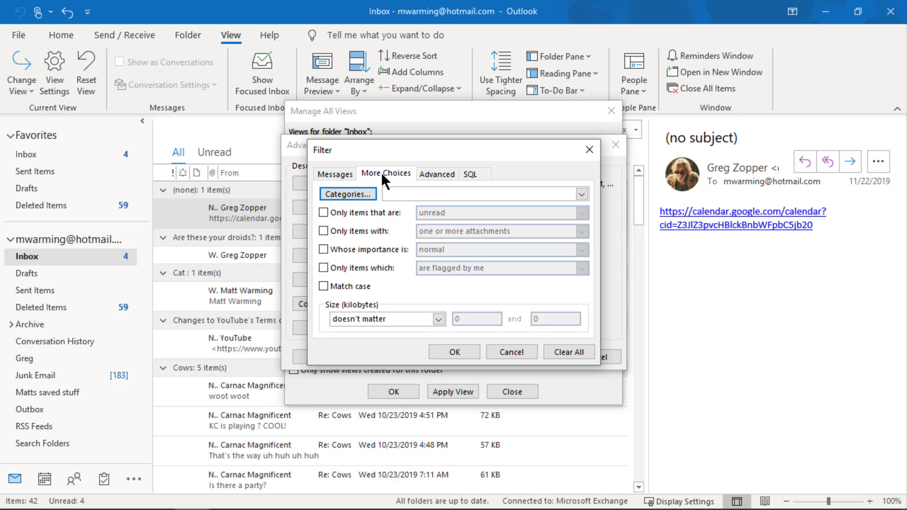
left_click(437, 176)
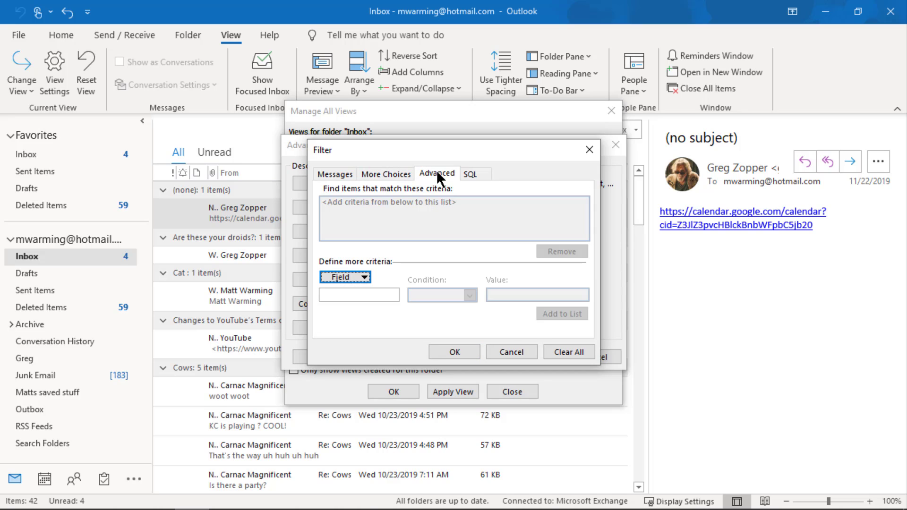
left_click(340, 173)
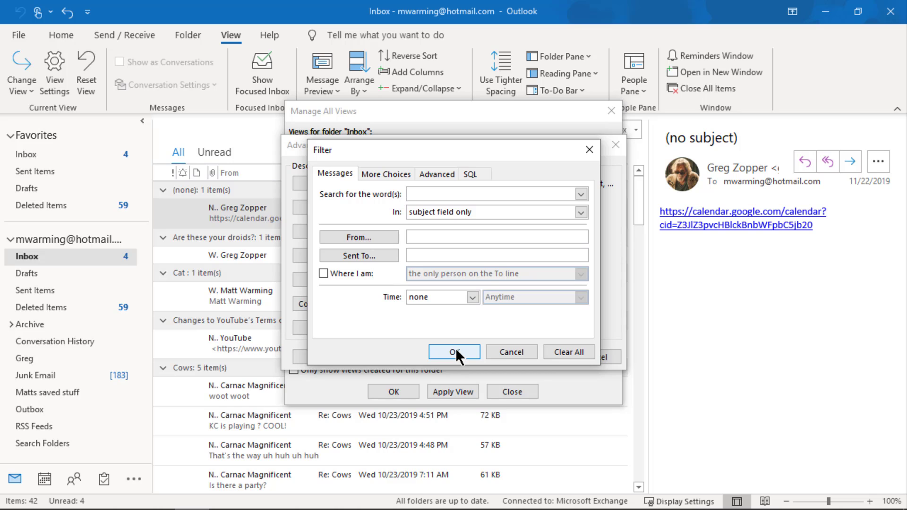
left_click(505, 347)
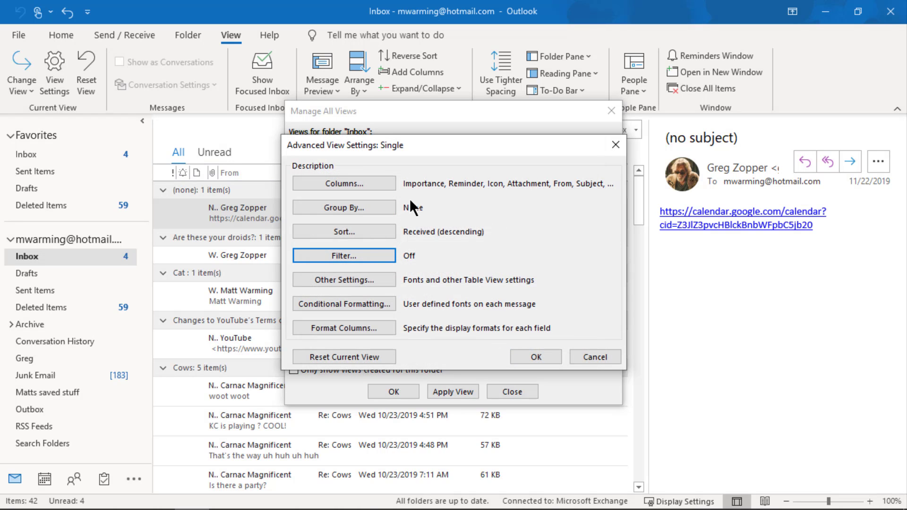
Review the Single view's other table settings and its conditional formatting rules, accepting both as they are.
left_click(358, 279)
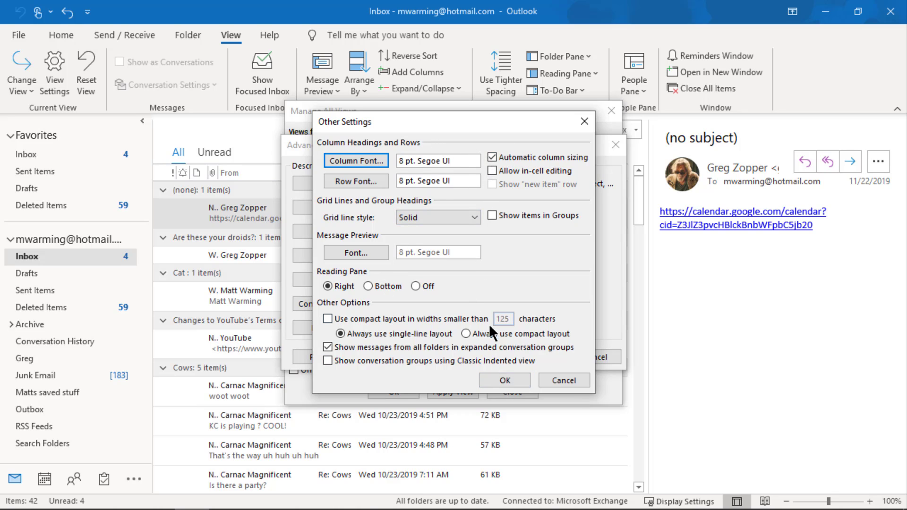
left_click(505, 381)
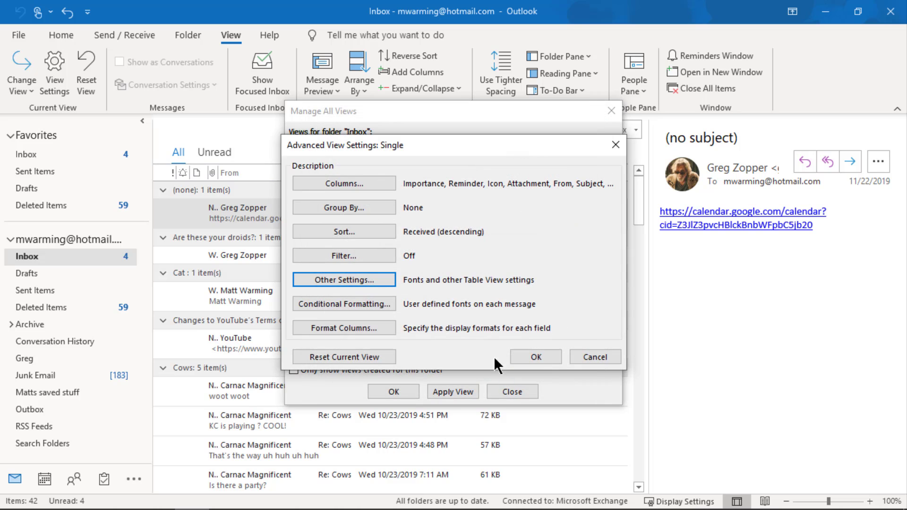
left_click(361, 308)
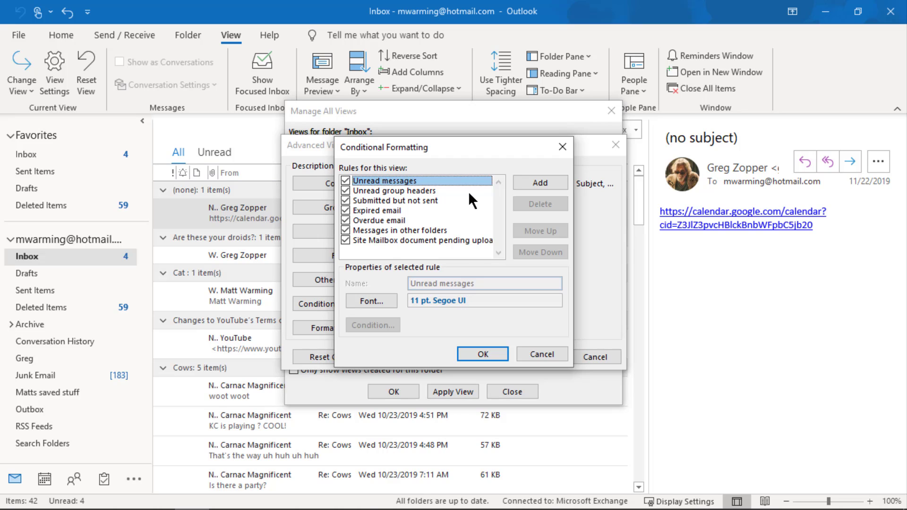
left_click(485, 355)
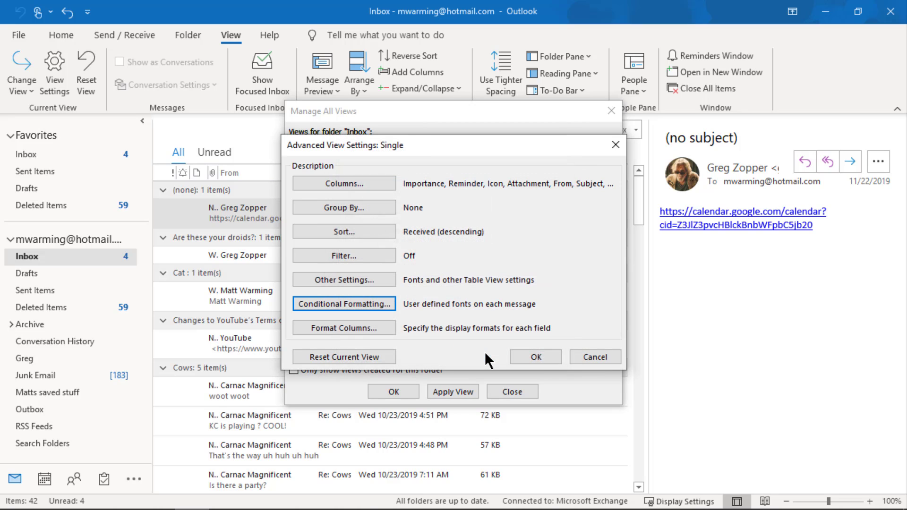
Set the Importance column's format to Text with popup list in the Single view and accept the view settings.
left_click(374, 327)
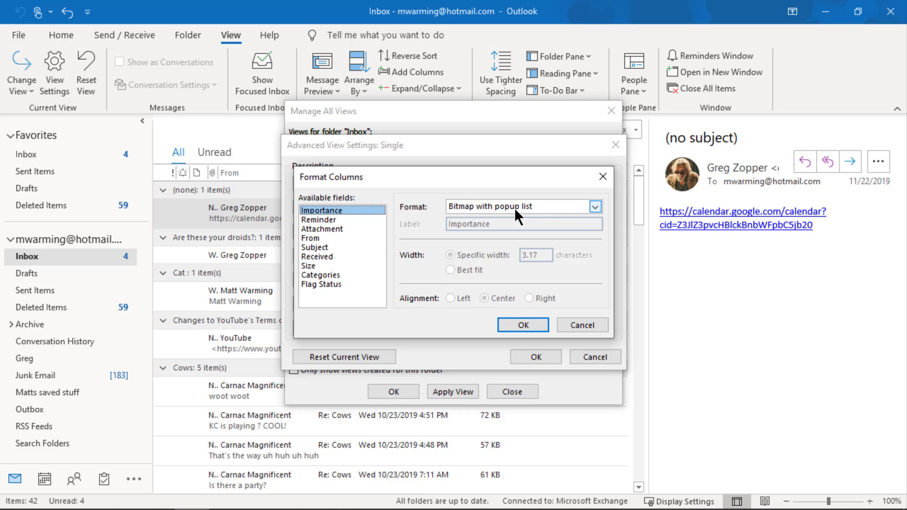
left_click(527, 209)
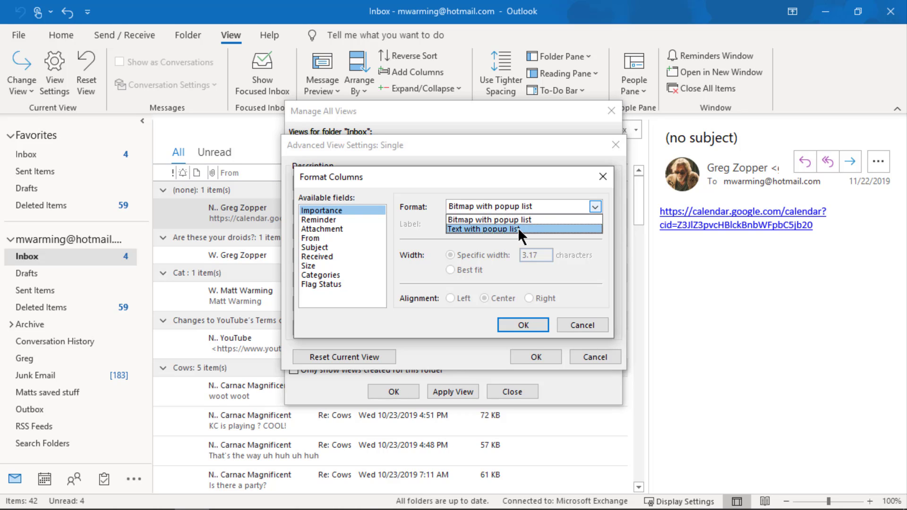
left_click(517, 228)
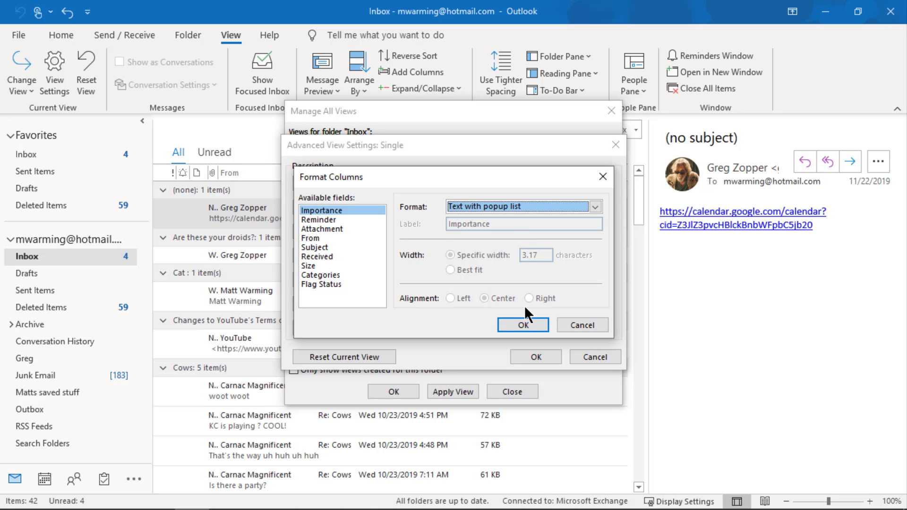
left_click(523, 326)
left_click(536, 357)
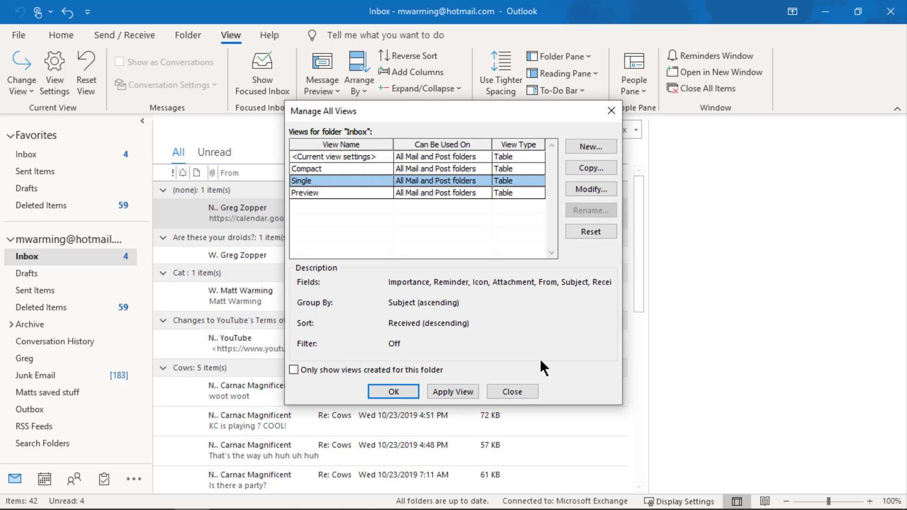
left_click(516, 389)
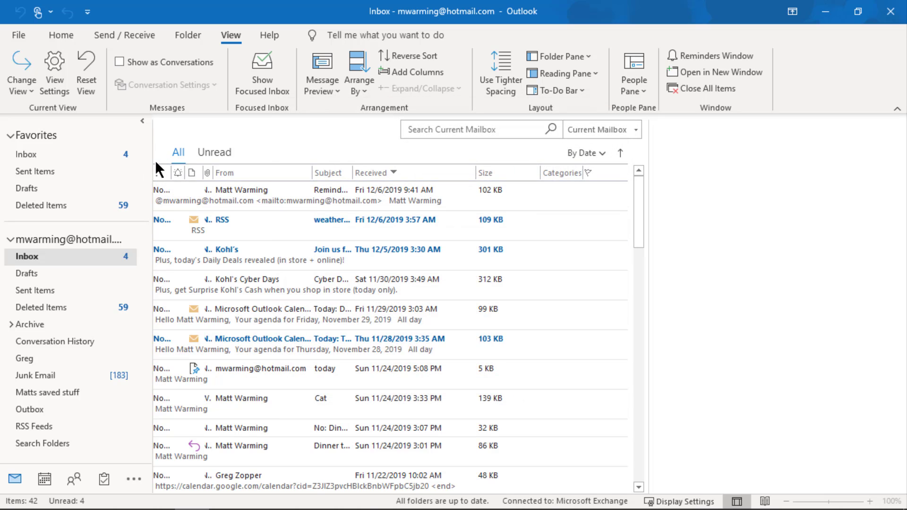
Reopen the Single view's column formatting and set the Importance column's format to Bitmap with popup list.
left_click(35, 85)
left_click(49, 153)
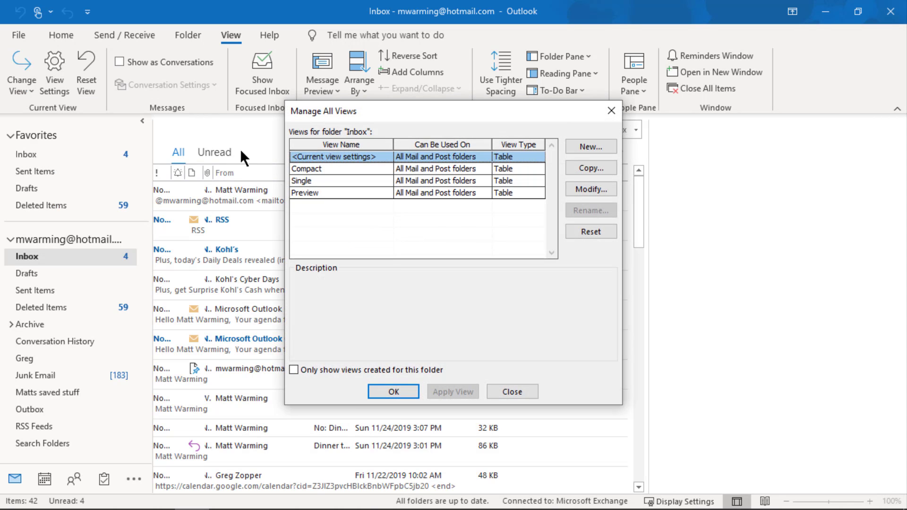
left_click(309, 181)
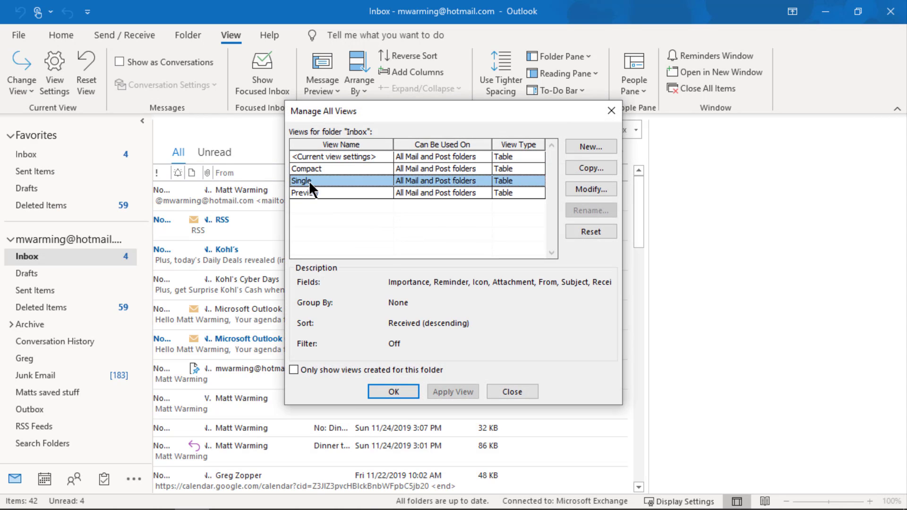
left_click(591, 189)
left_click(333, 329)
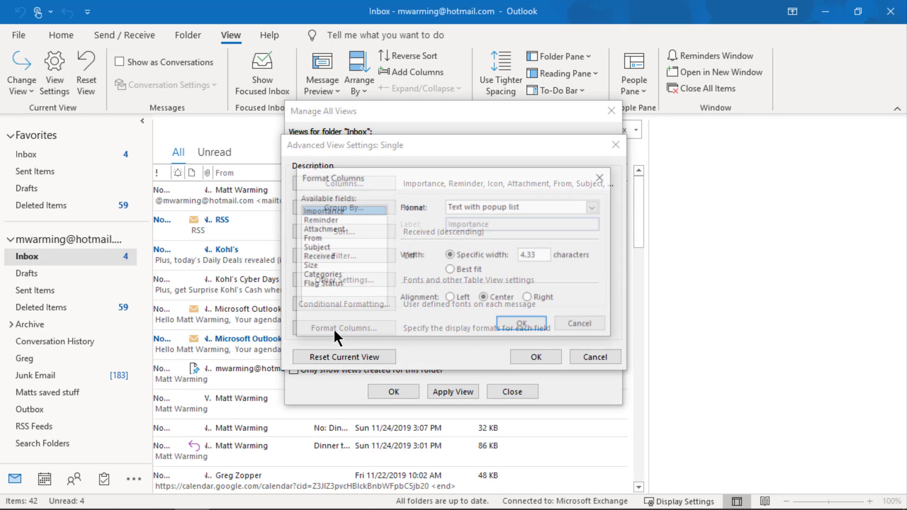
left_click(476, 206)
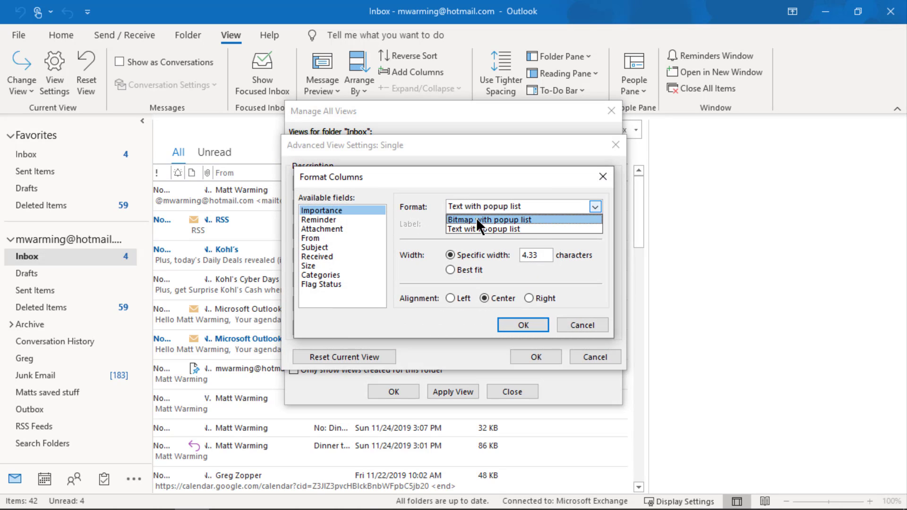
left_click(477, 219)
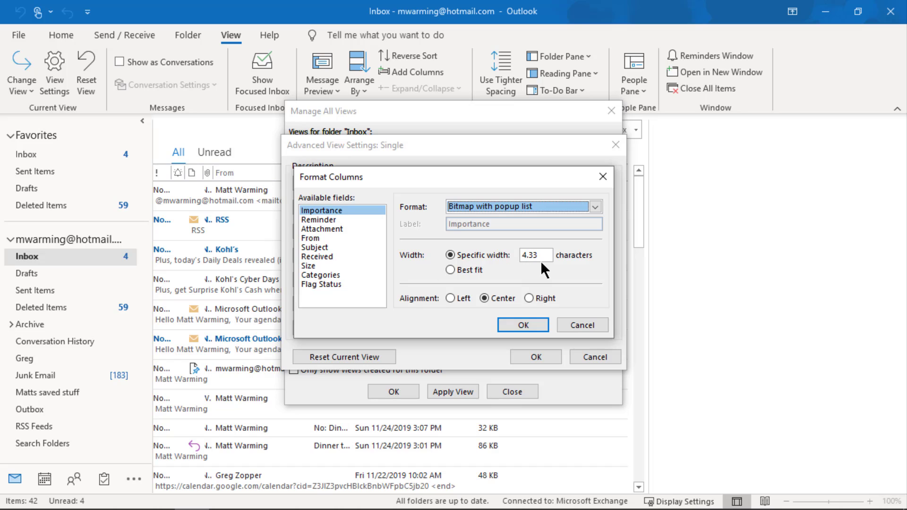
Examine the format settings of the columns from Reminder through Flag Status, then cancel the Single view's settings.
left_click(331, 220)
left_click(332, 229)
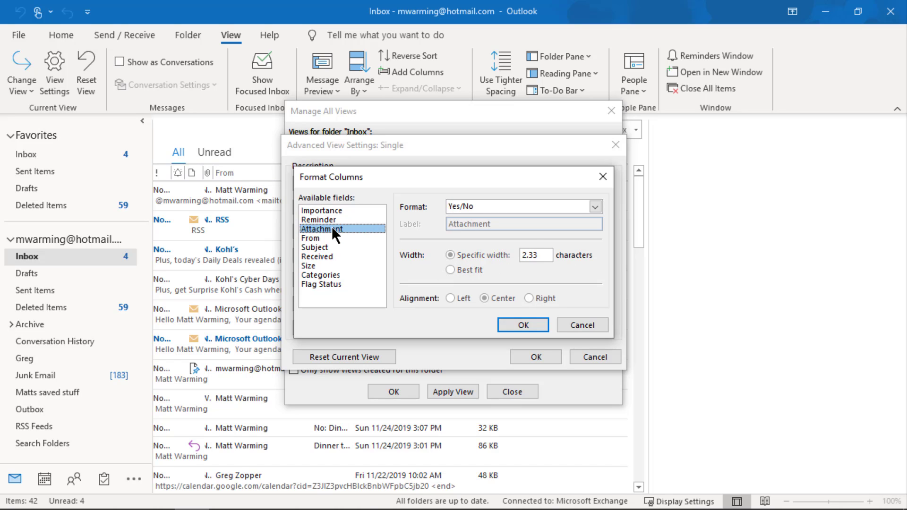
left_click(318, 239)
left_click(321, 247)
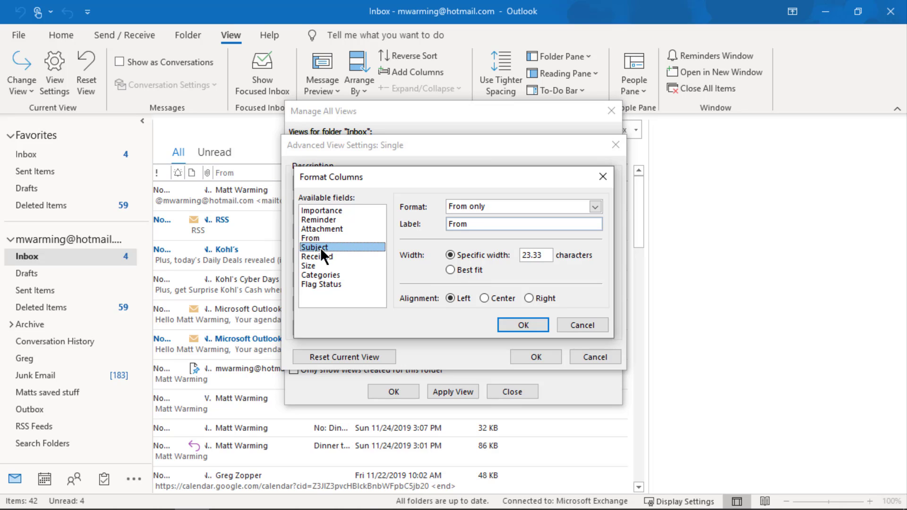
left_click(322, 257)
left_click(308, 265)
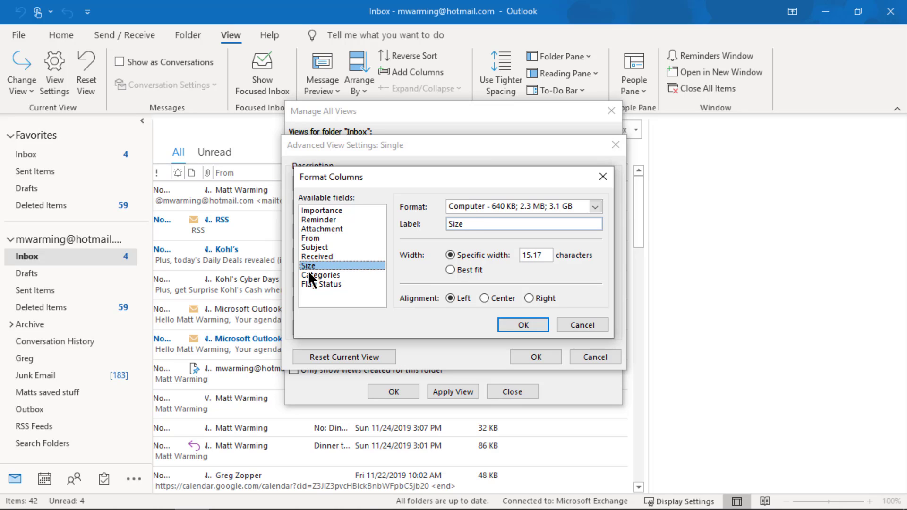
left_click(311, 274)
left_click(317, 283)
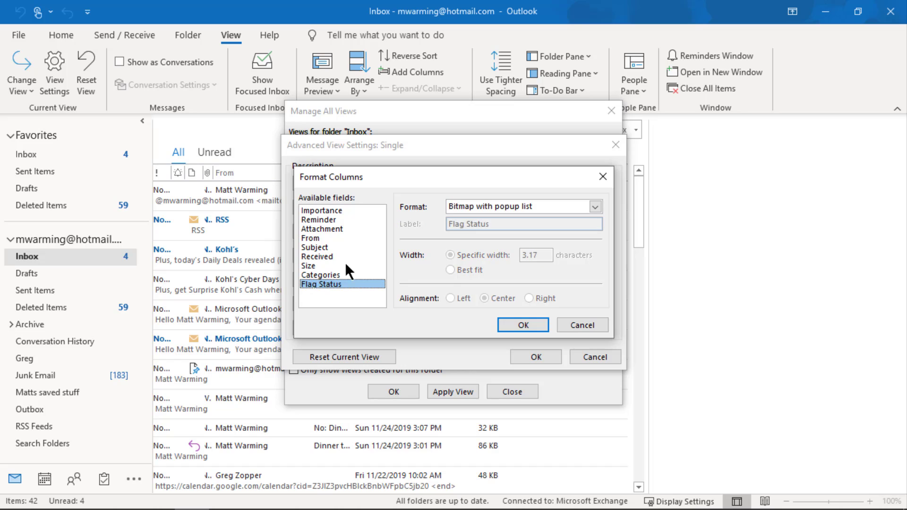
left_click(495, 204)
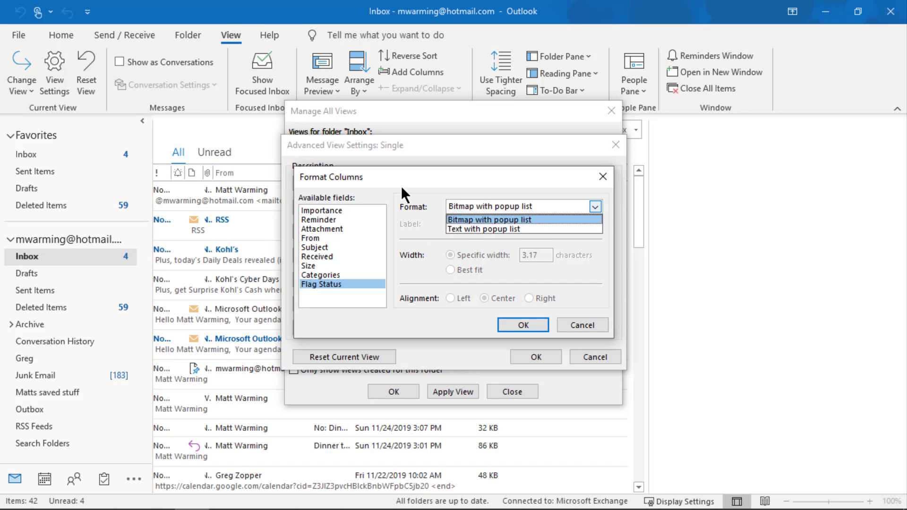
left_click(524, 327)
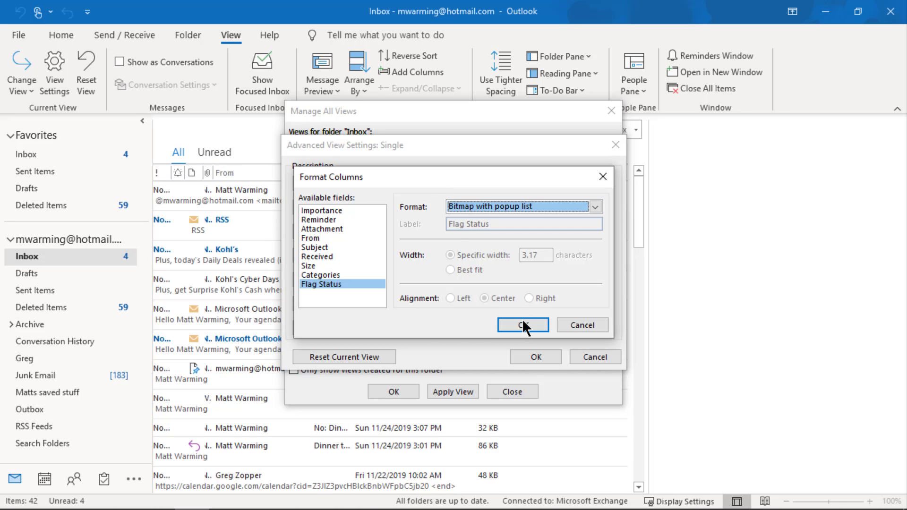
left_click(525, 326)
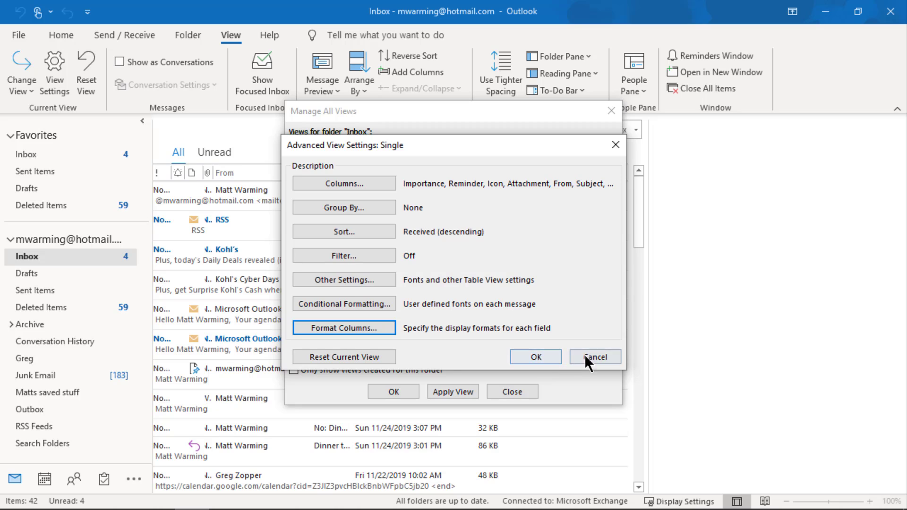
left_click(608, 358)
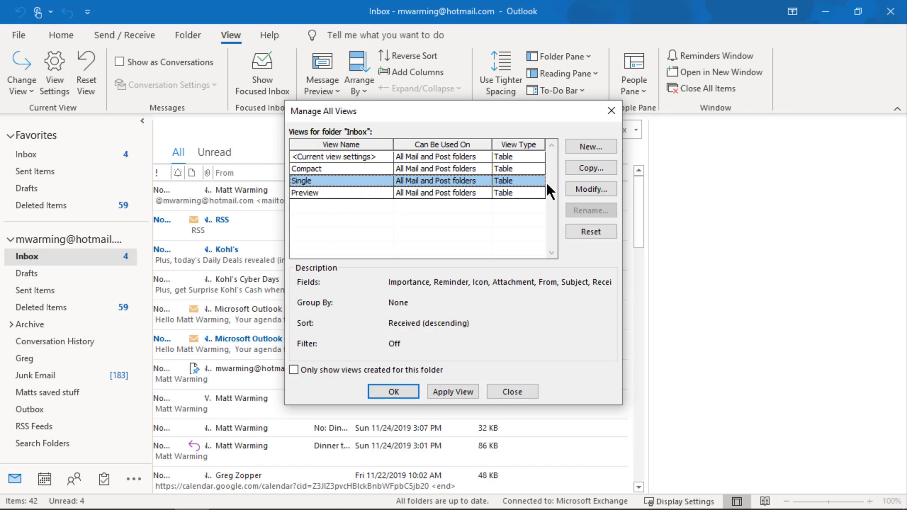
Copy the Single view for all Mail and Post folders, naming the copy after the mailbox owner's first name.
left_click(600, 167)
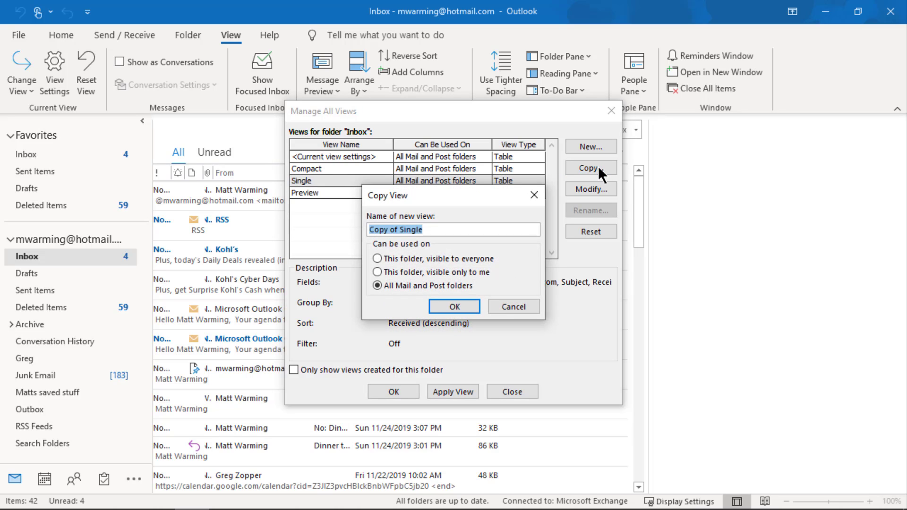
type("Matts")
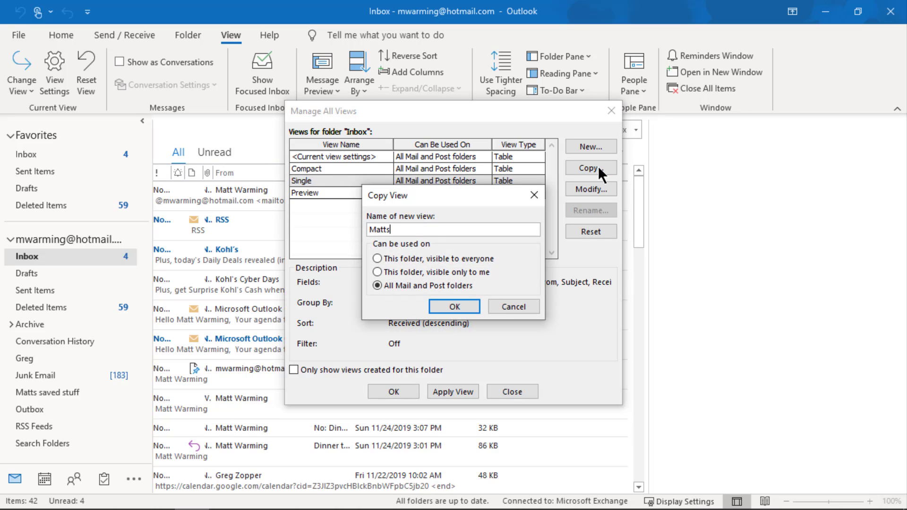
left_click(455, 306)
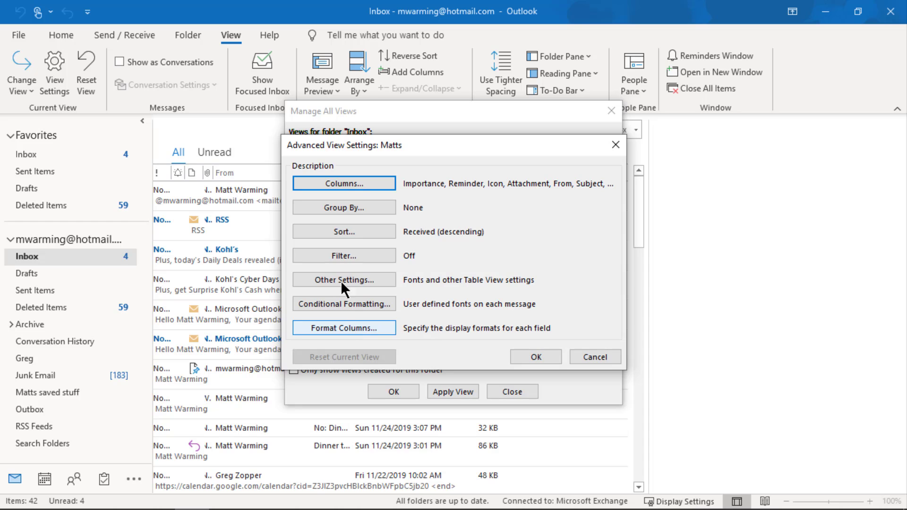
Remove the Flag Status, Categories and Size columns from the personal copy of the Single view and accept the view settings.
left_click(359, 181)
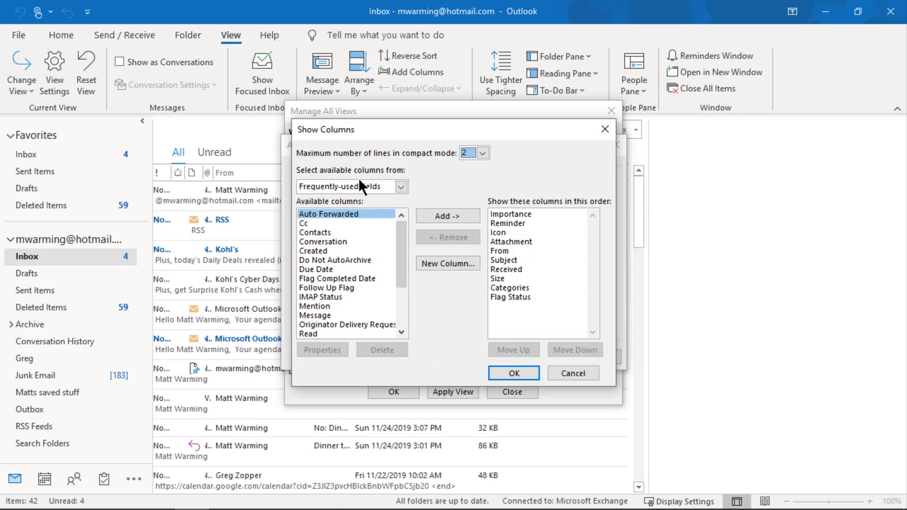
left_click(498, 296)
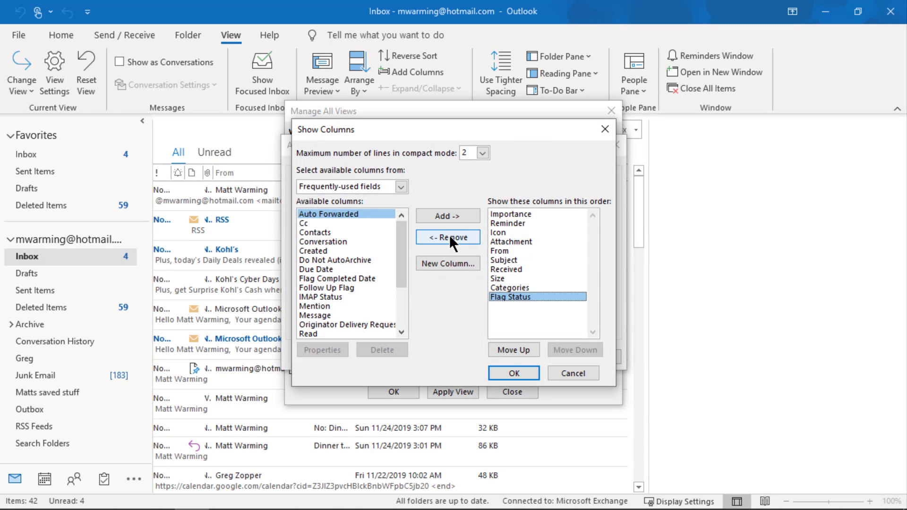
left_click(449, 236)
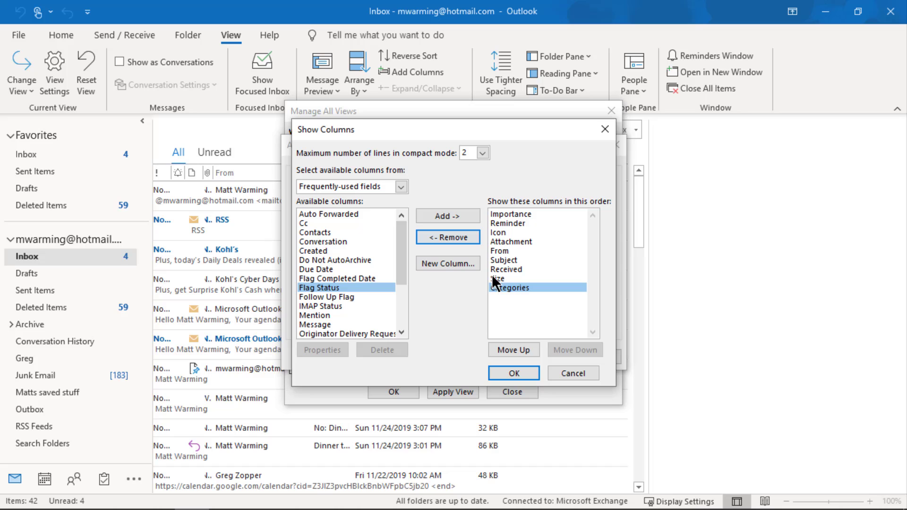
left_click(451, 233)
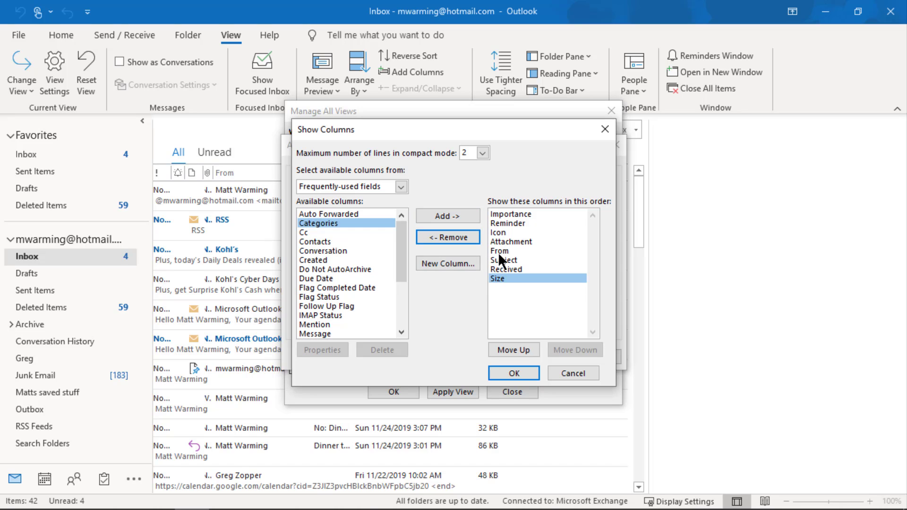
left_click(446, 237)
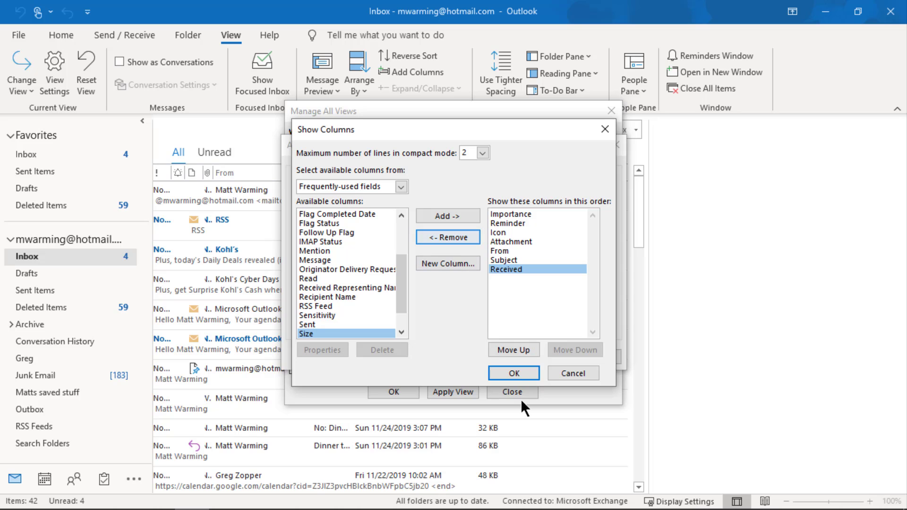
left_click(516, 373)
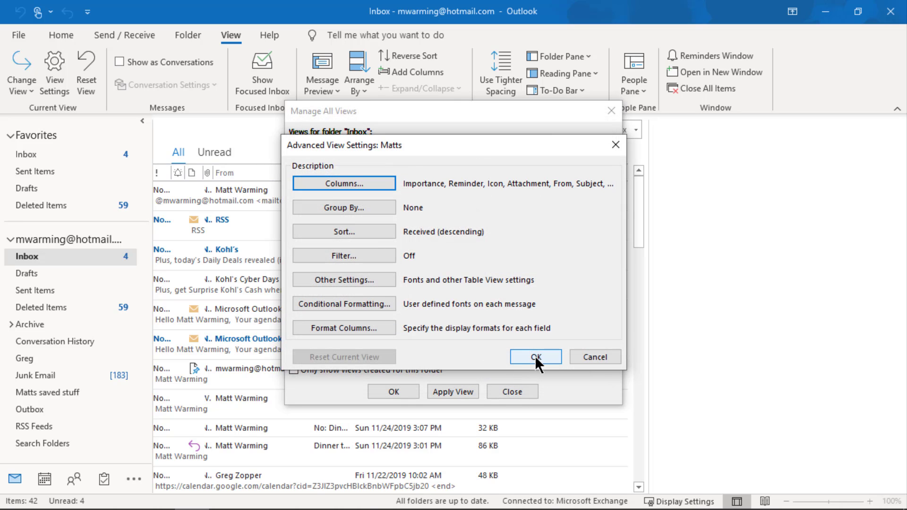
left_click(535, 357)
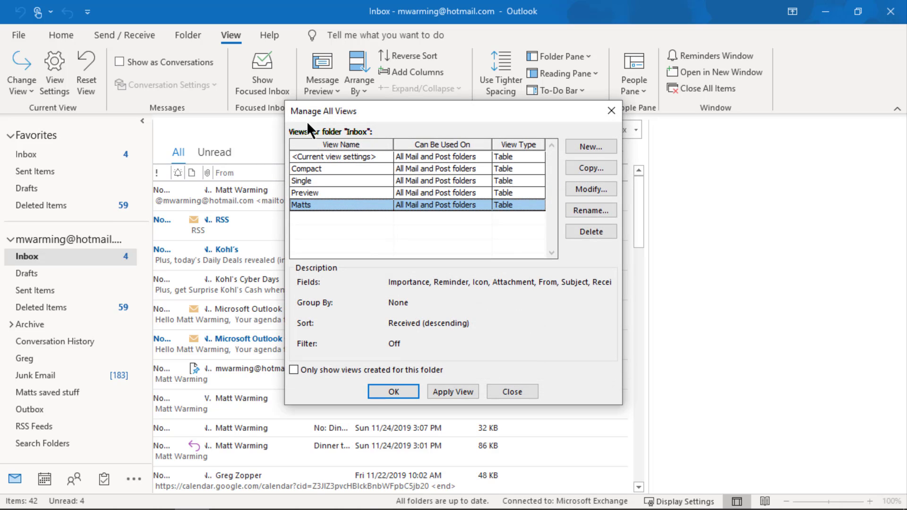
left_click(396, 391)
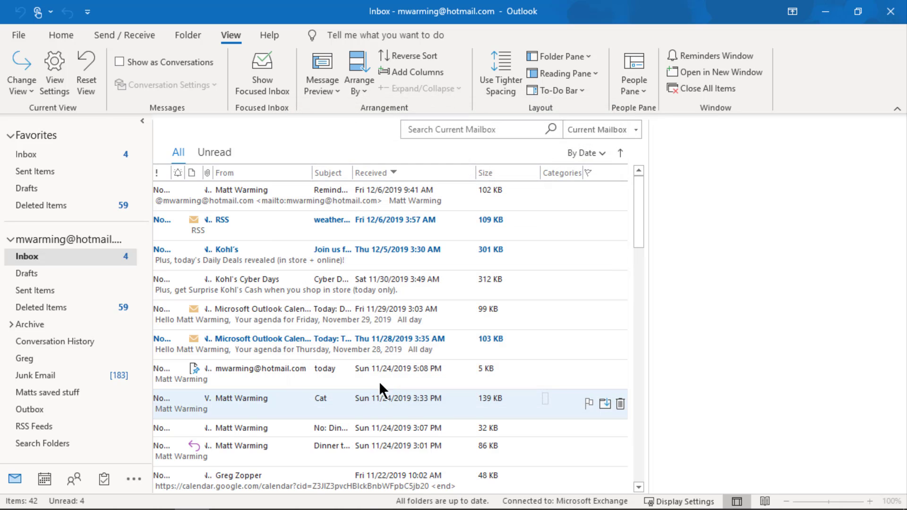
Switch the Inbox to the personal copy of the Single view and check the list of available views.
left_click(27, 87)
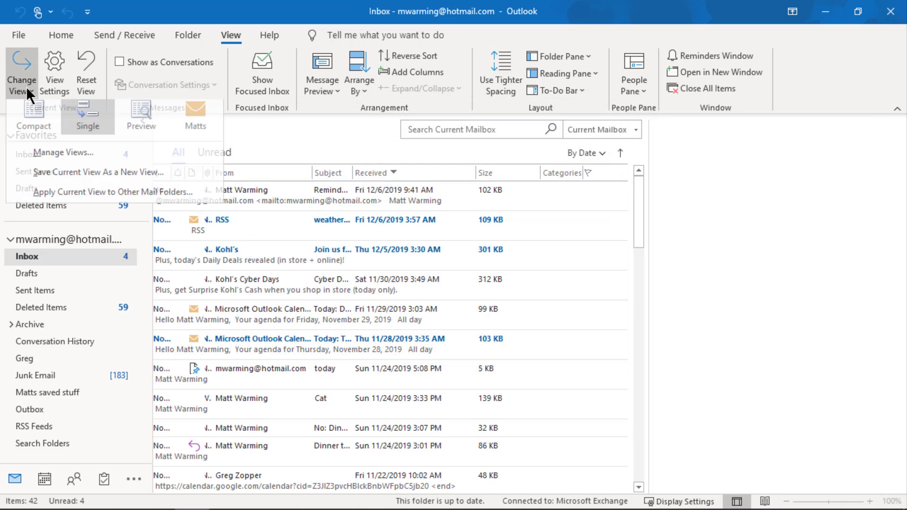
left_click(197, 124)
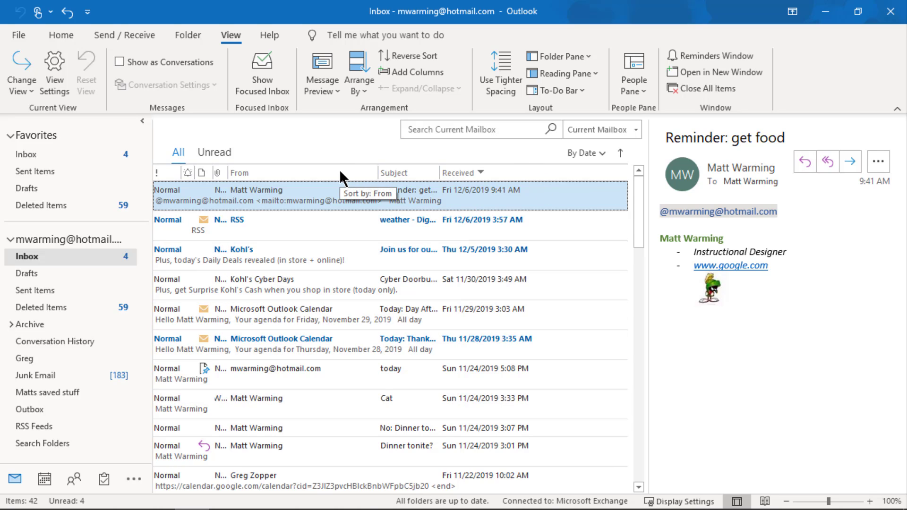
left_click(32, 88)
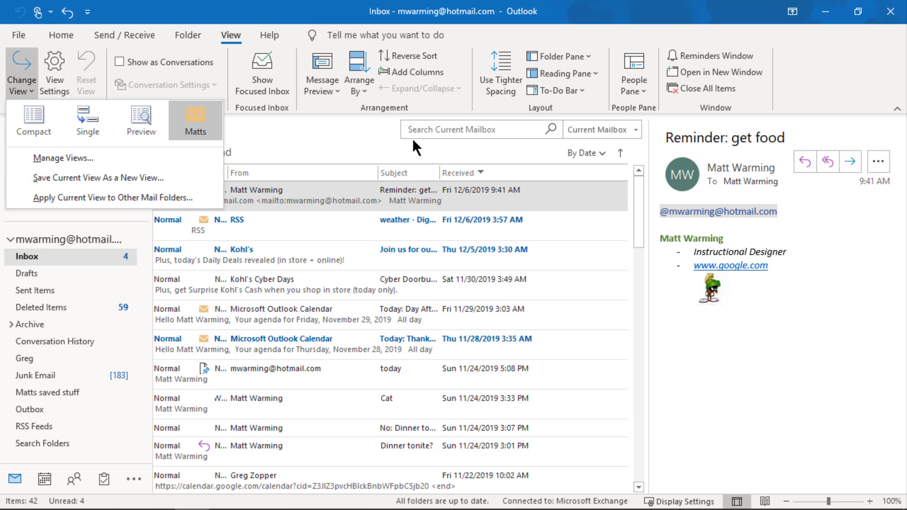
left_click(378, 151)
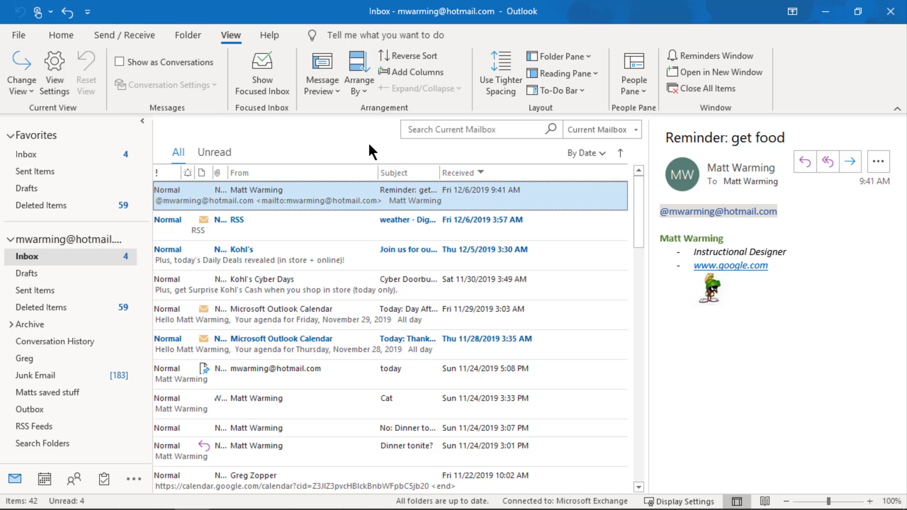
Look through the favorite Inbox, Sent Items and Drafts folders to compare their views, and return to the account's Inbox.
left_click(38, 154)
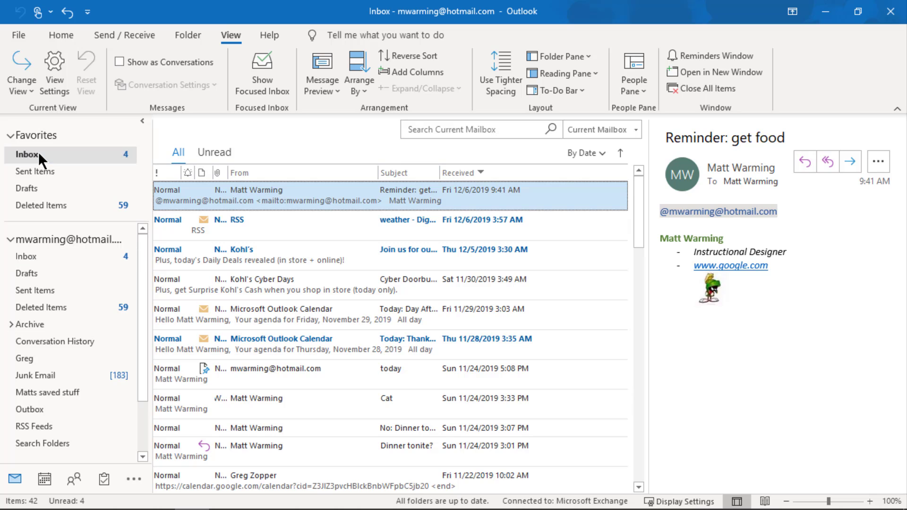
left_click(44, 166)
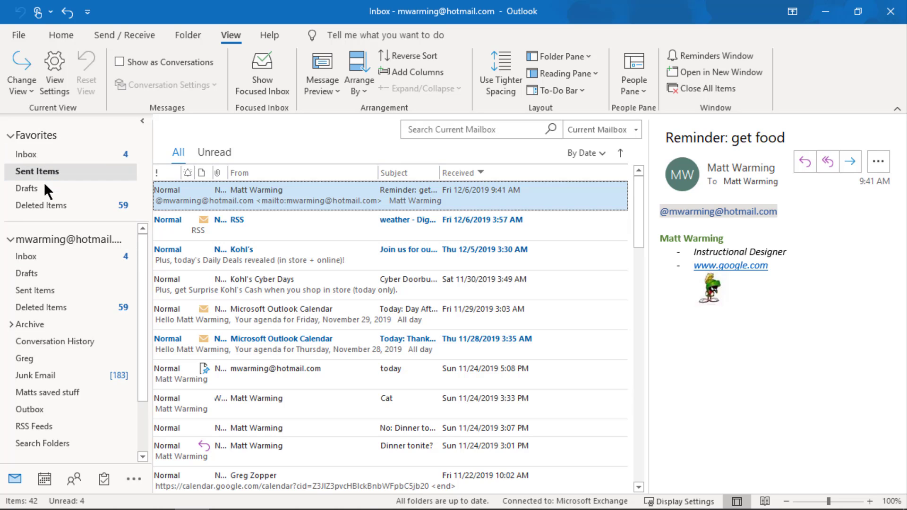
left_click(43, 188)
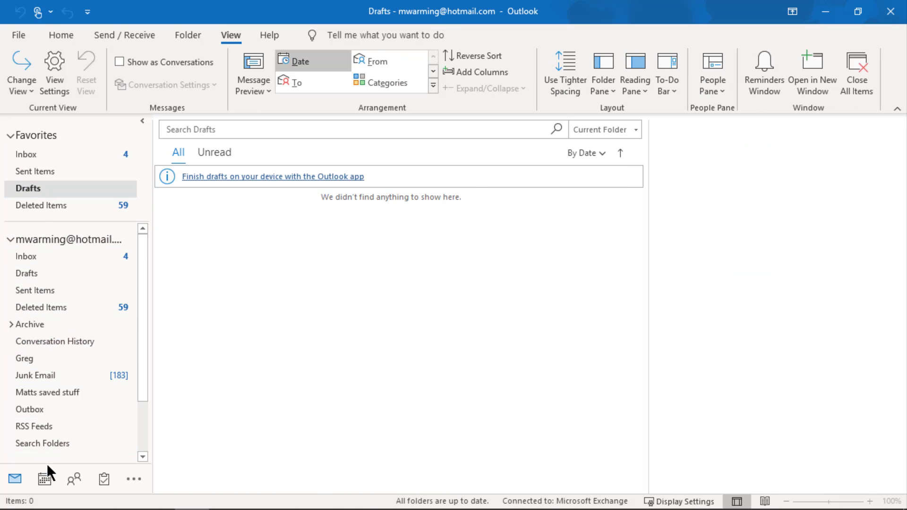
left_click(35, 256)
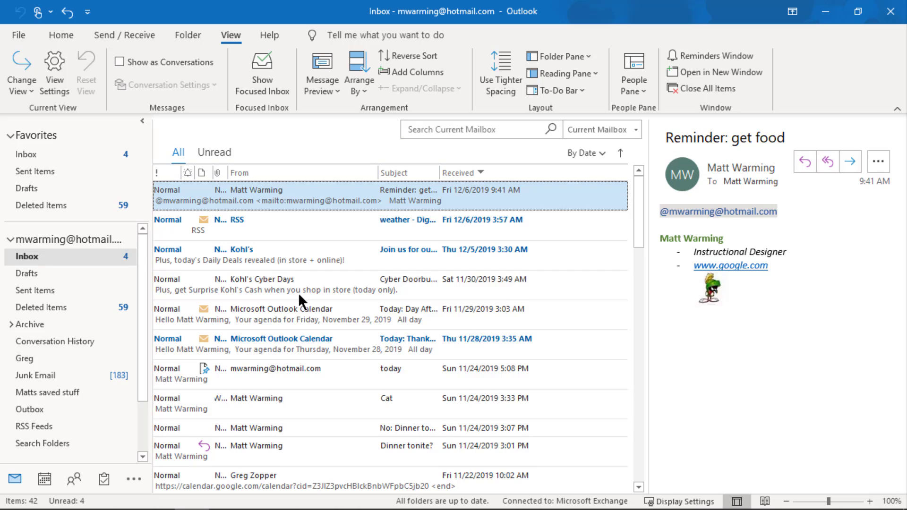